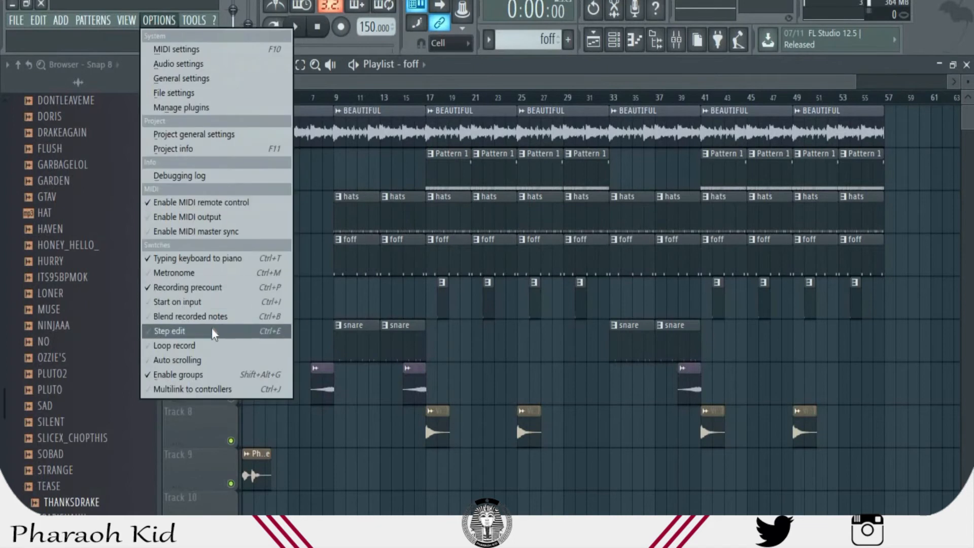
- Check the project info for the start date and total working time, and close the settings window
{"action": "left_click", "coordinate": [213, 148]}
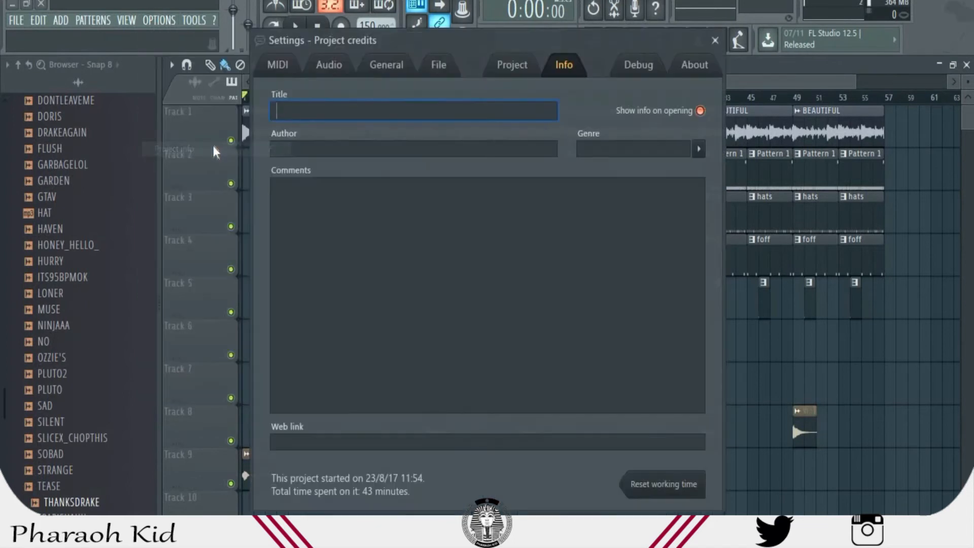
{"action": "left_click", "coordinate": [716, 40]}
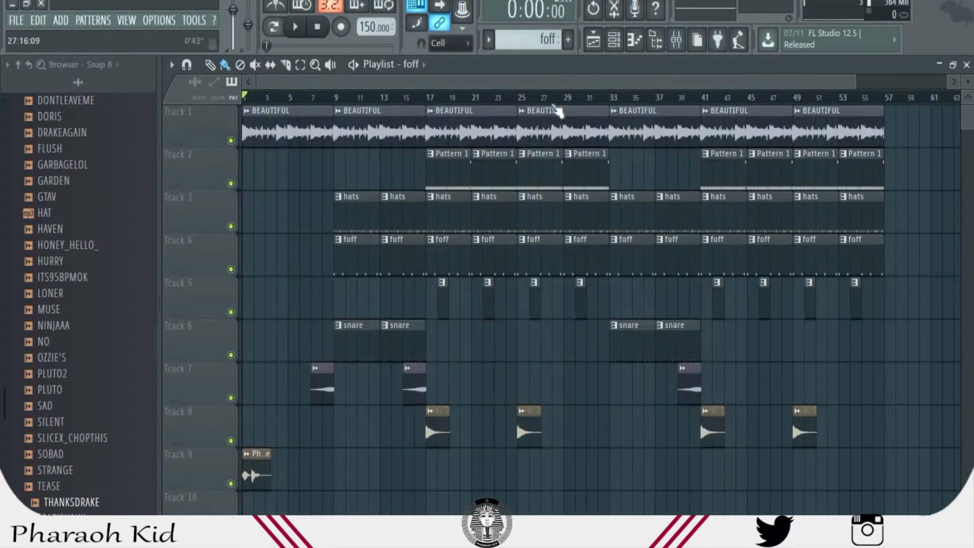
- Fit the whole arrangement in the playlist and play it from the beginning to the end
{"action": "left_click_drag", "start_coordinate": [855, 77], "coordinate": [675, 78]}
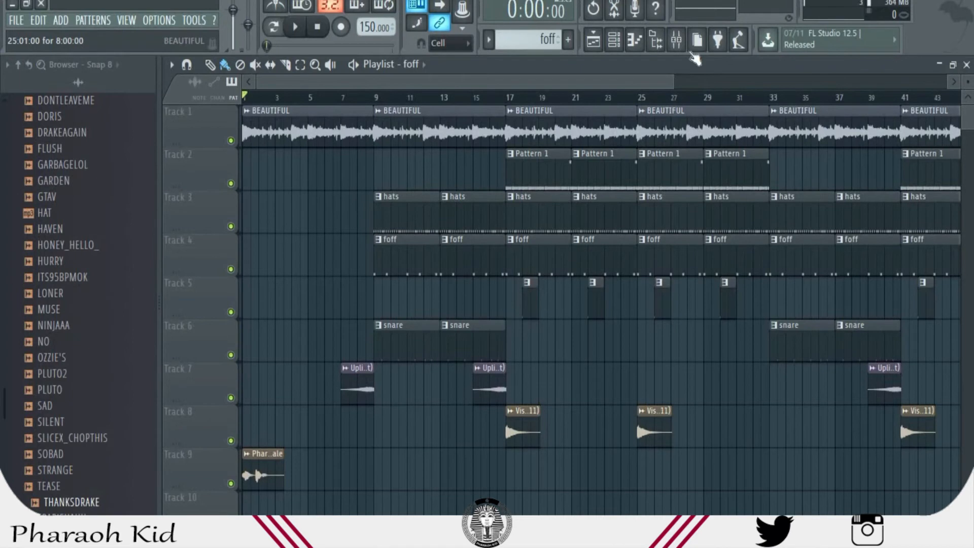
{"action": "left_click_drag", "start_coordinate": [672, 84], "coordinate": [892, 128]}
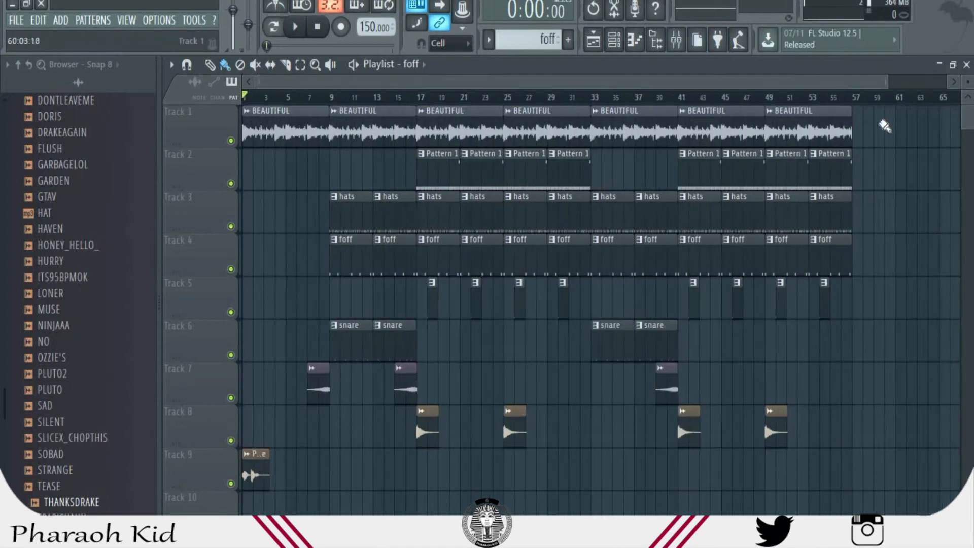
{"action": "left_click_drag", "start_coordinate": [744, 81], "coordinate": [781, 84]}
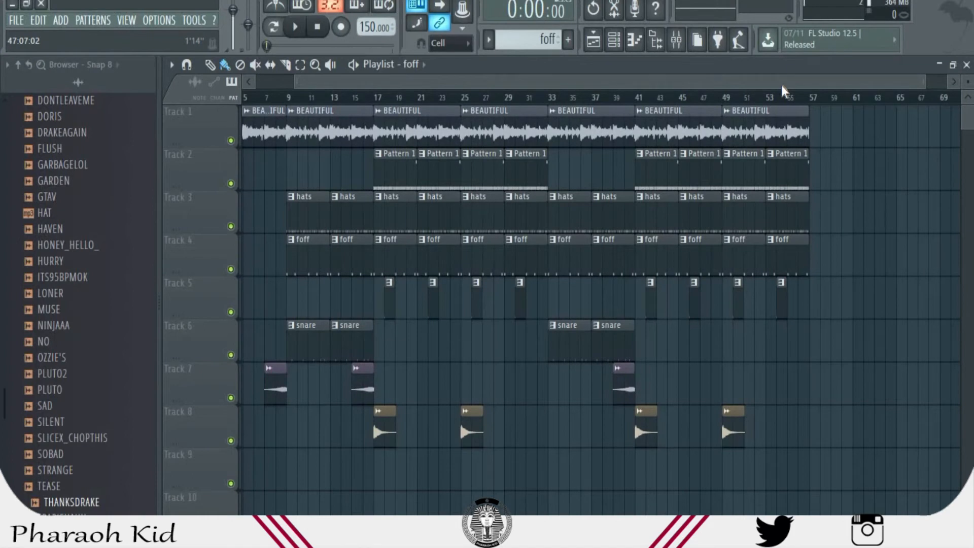
{"action": "left_click_drag", "start_coordinate": [781, 83], "coordinate": [600, 113]}
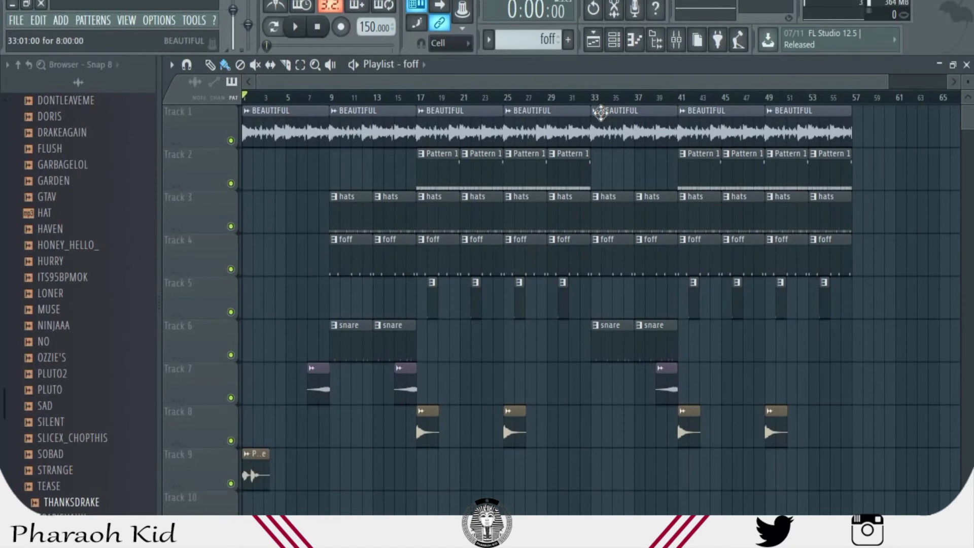
{"action": "key", "text": "space"}
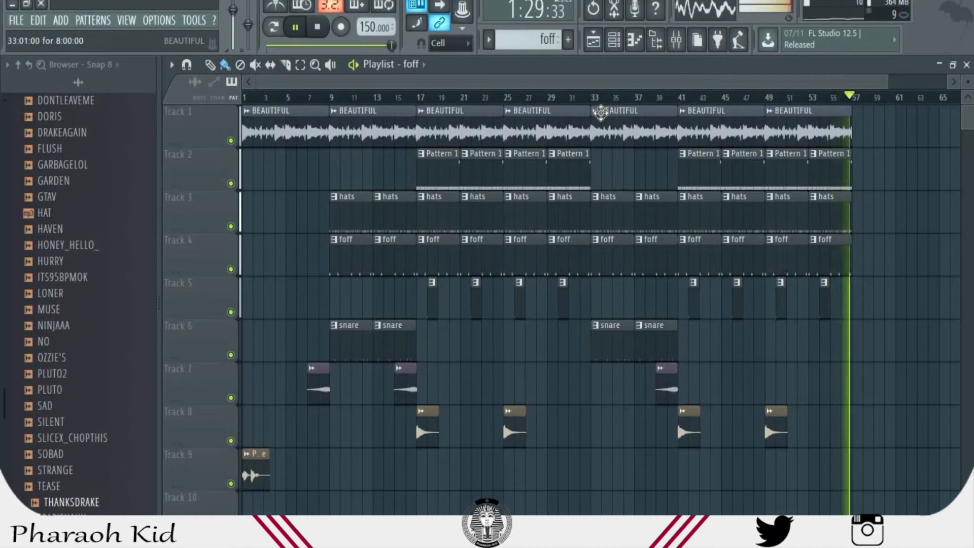
{"action": "key", "text": "space"}
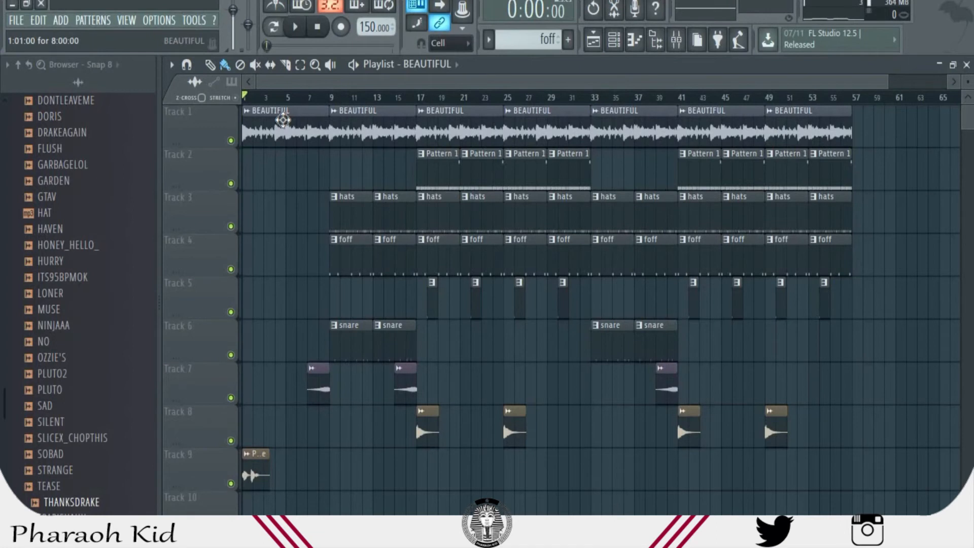
- Locate the file of the BEAUTIFUL clip on Track 1 in the browser and preview the sample there
{"action": "double_click", "coordinate": [283, 119]}
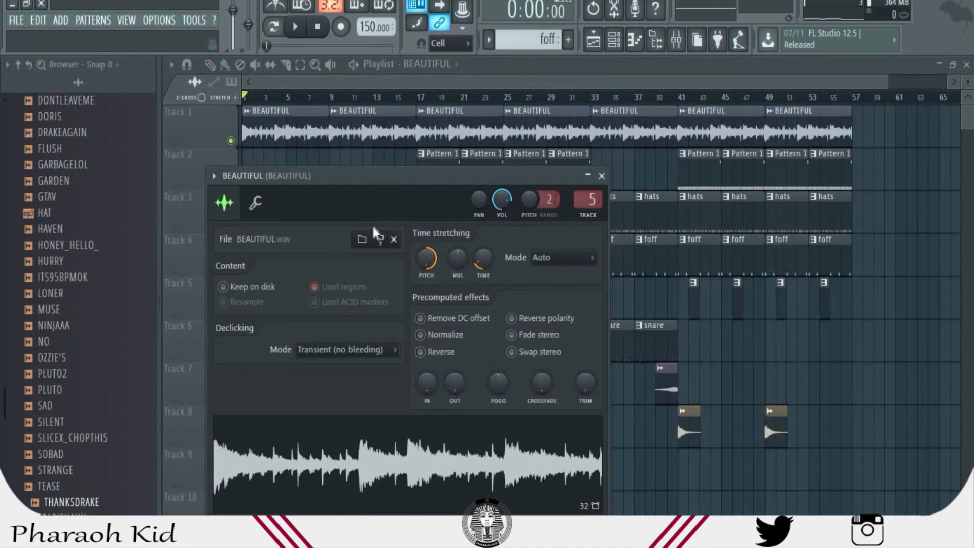
{"action": "left_click", "coordinate": [380, 240]}
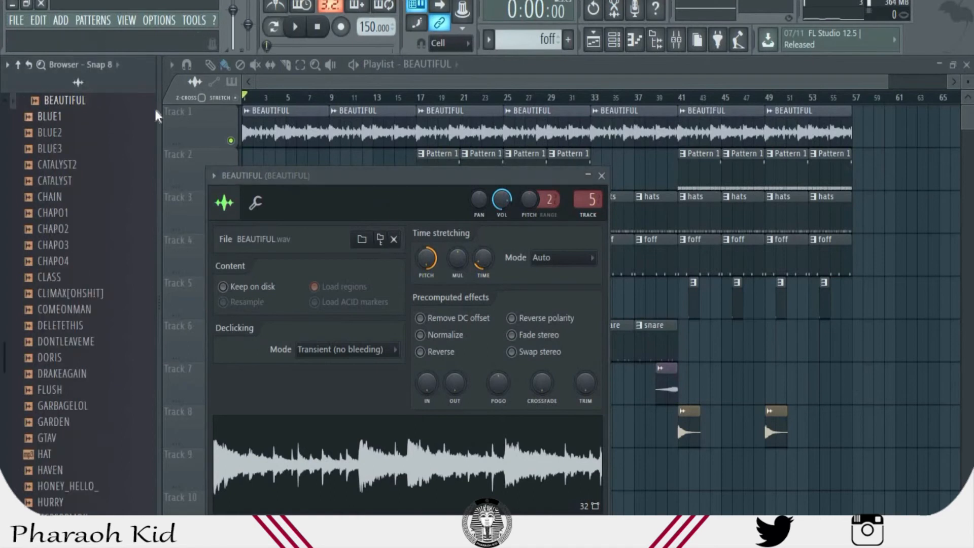
{"action": "left_click", "coordinate": [80, 101]}
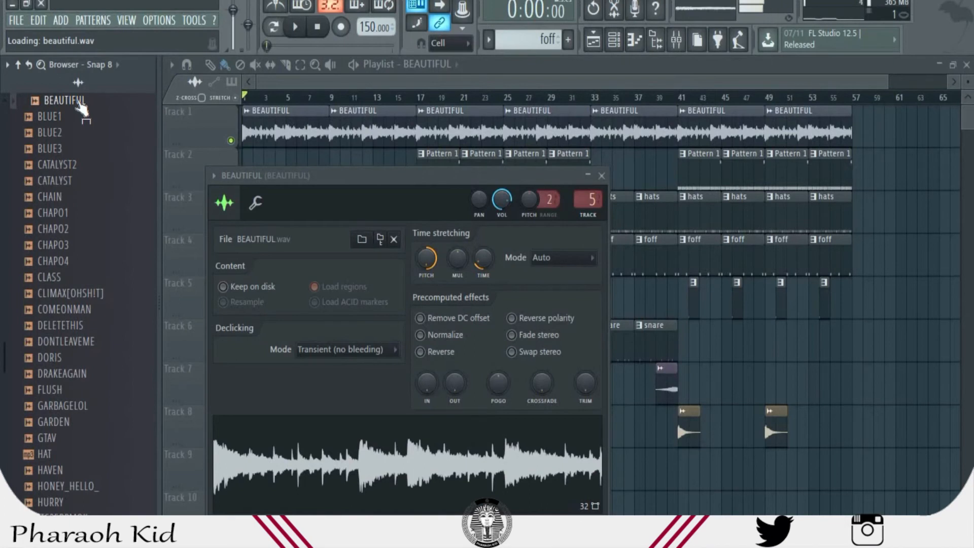
{"action": "left_click", "coordinate": [363, 83]}
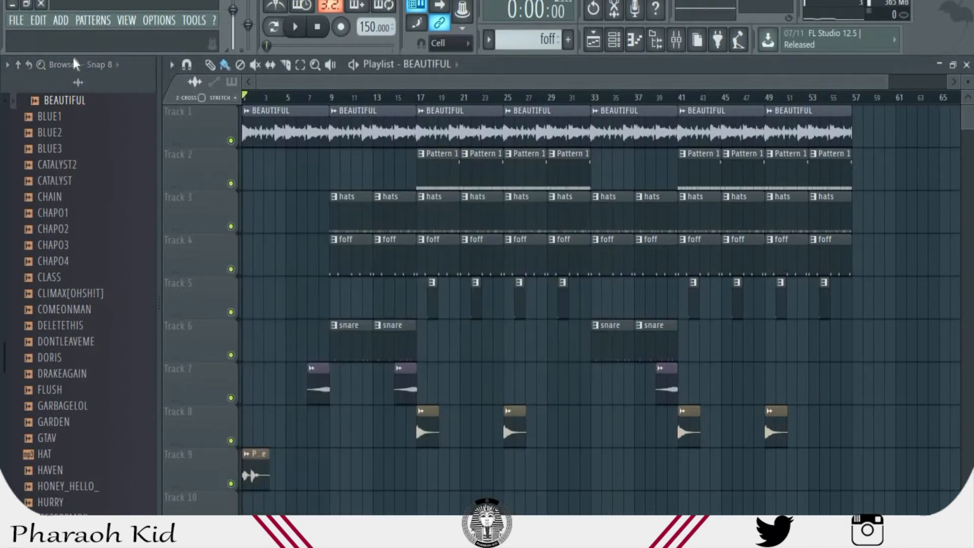
- Audition the original BEAUTIFUL sample as a soloed clip at the start of Track 10, and delete the clip
{"action": "left_click_drag", "start_coordinate": [96, 112], "coordinate": [252, 498]}
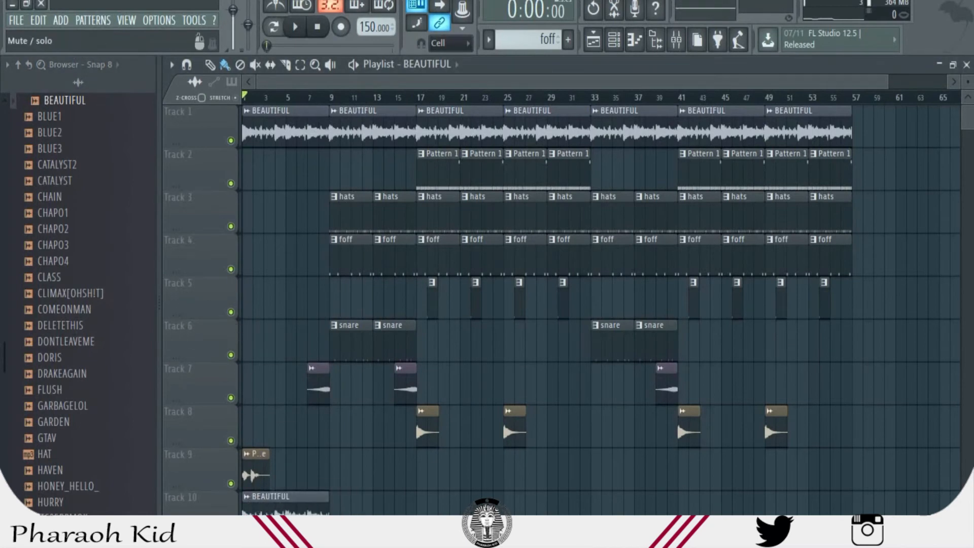
{"action": "right_click", "coordinate": [231, 526]}
{"action": "key", "text": "space"}
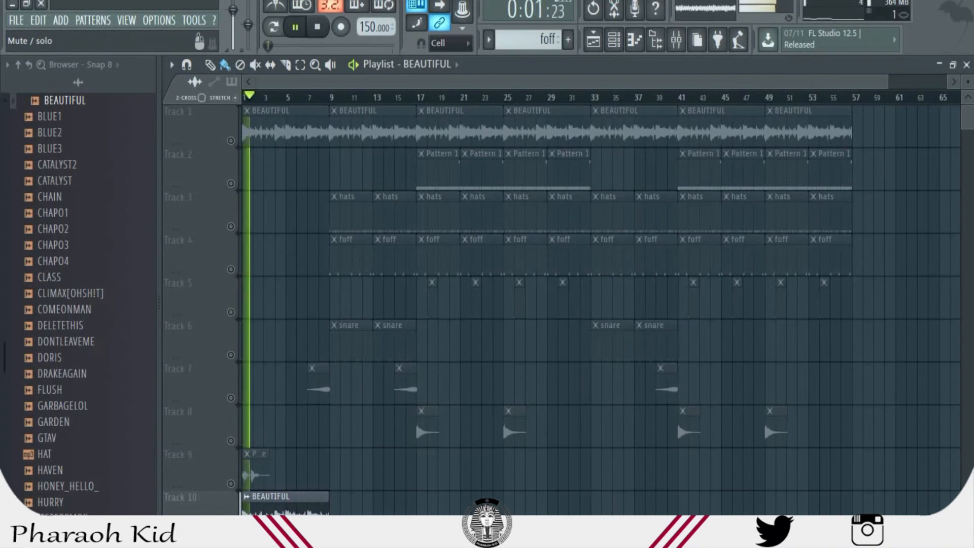
{"action": "key", "text": "space"}
{"action": "right_click", "coordinate": [271, 524]}
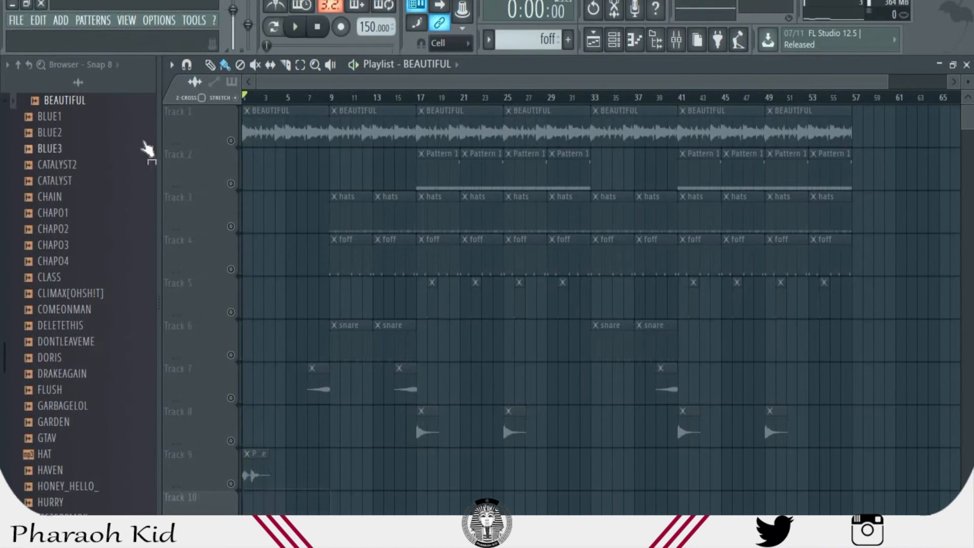
- Enable Track 1 and play it with Gross Beat bypassed on the BEAUTIFUL mixer insert, and return to the playlist
{"action": "left_click", "coordinate": [231, 141]}
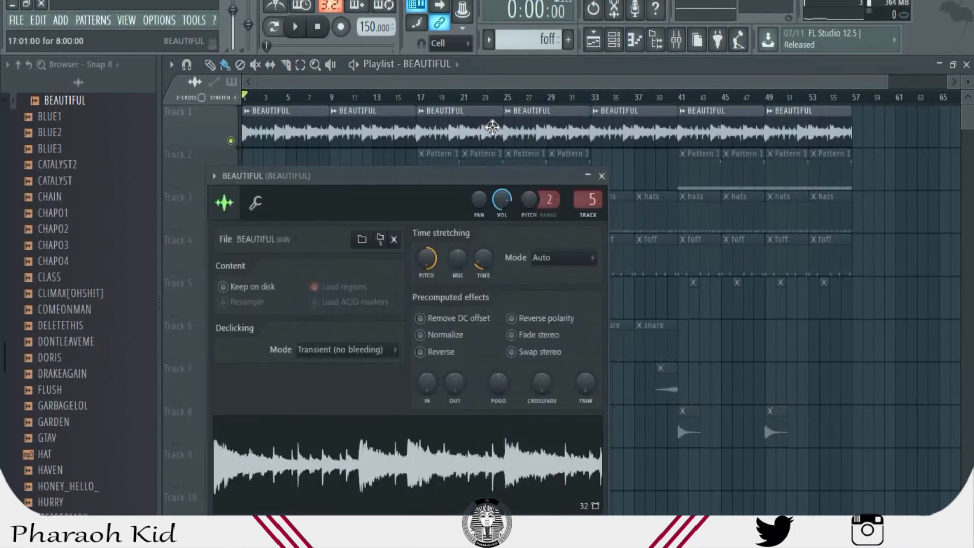
{"action": "left_click", "coordinate": [591, 200]}
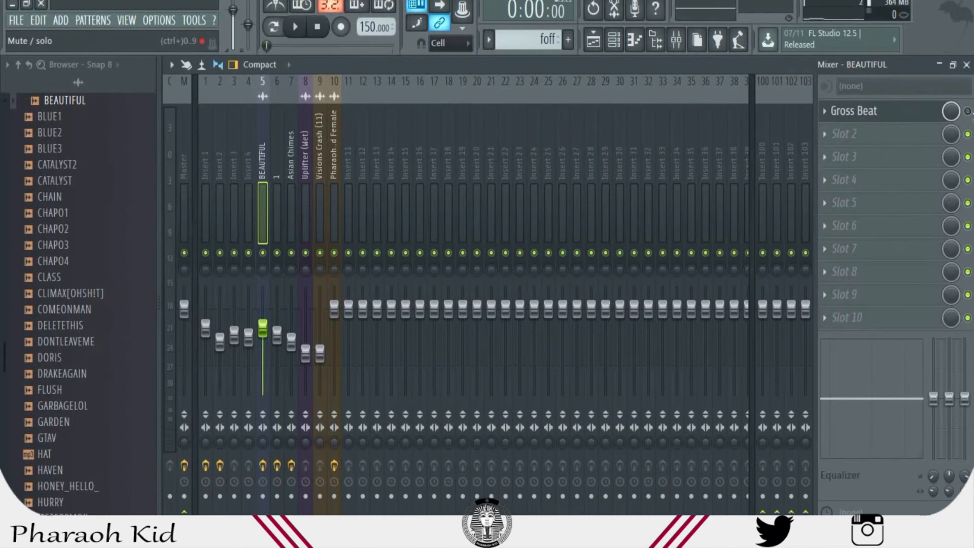
{"action": "key", "text": "space"}
{"action": "key", "text": "space"}
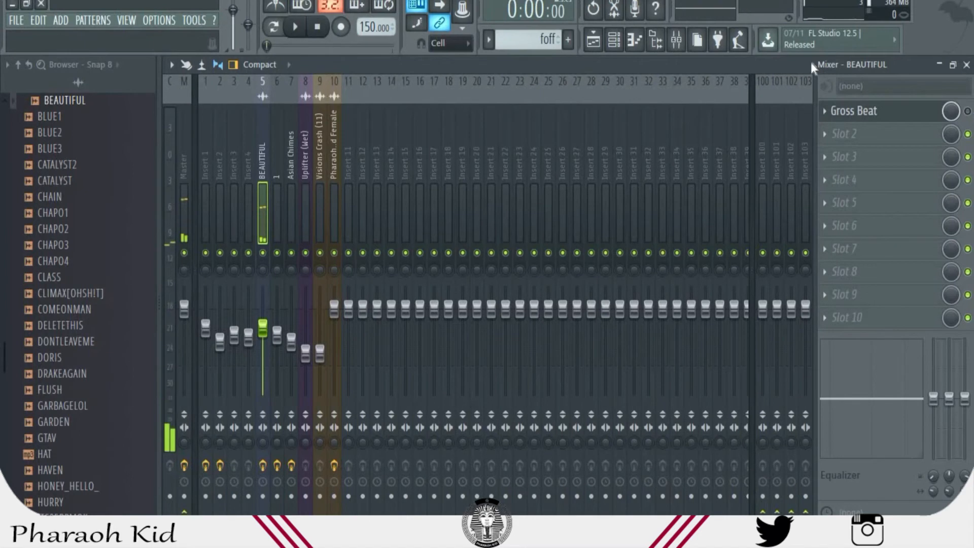
{"action": "left_click", "coordinate": [614, 41]}
{"action": "left_click", "coordinate": [593, 40]}
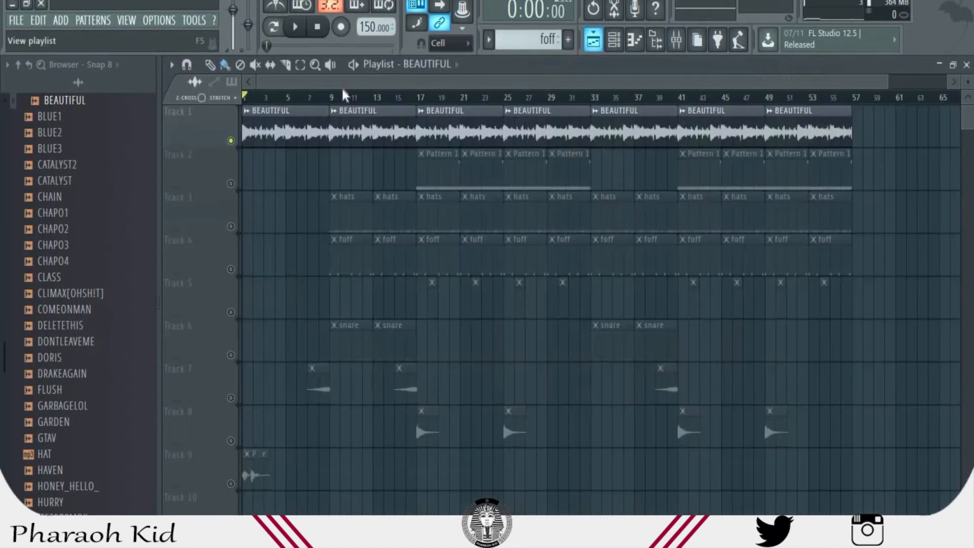
- Bring the BEAUTIFUL sample's time-stretching pitch shift down to neutral and play Track 1
{"action": "double_click", "coordinate": [277, 122]}
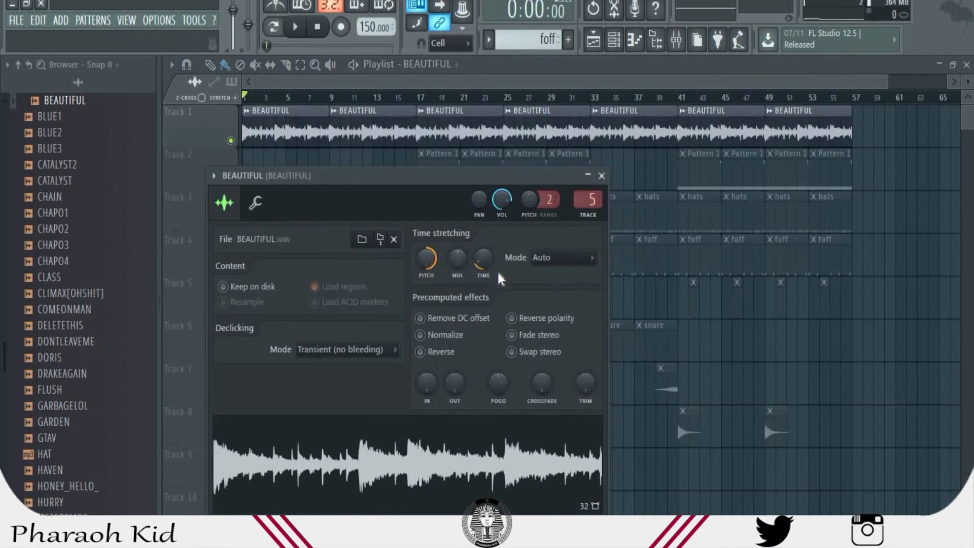
{"action": "left_click_drag", "start_coordinate": [424, 259], "coordinate": [424, 271]}
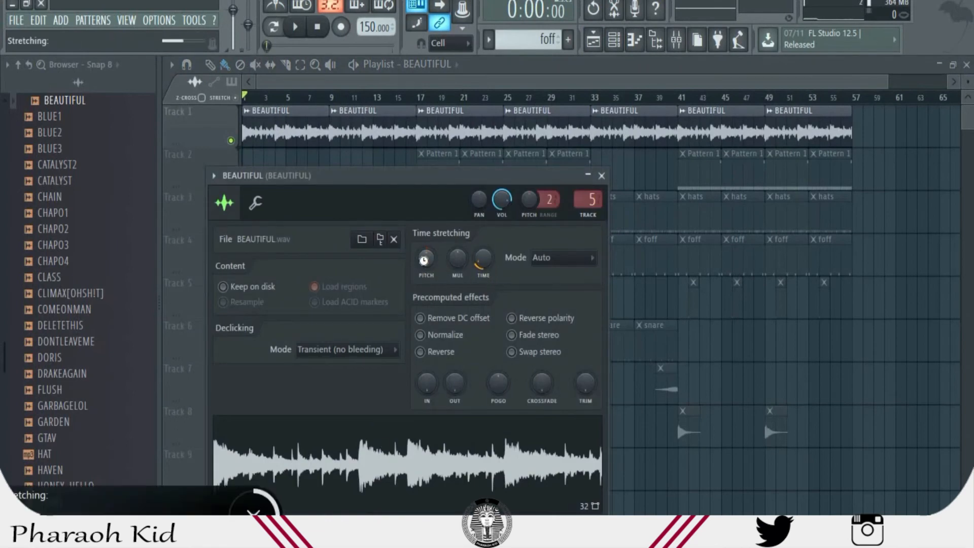
{"action": "key", "text": "space"}
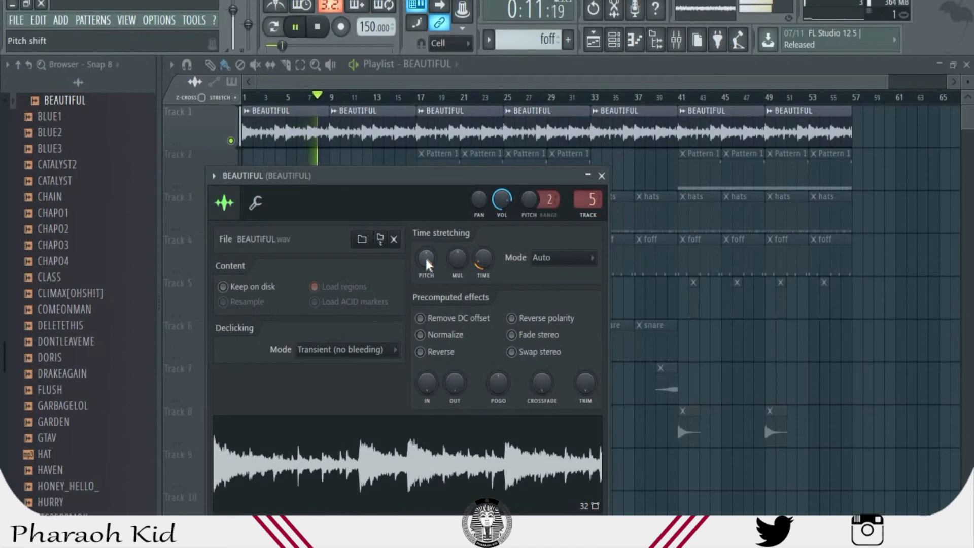
{"action": "key", "text": "space"}
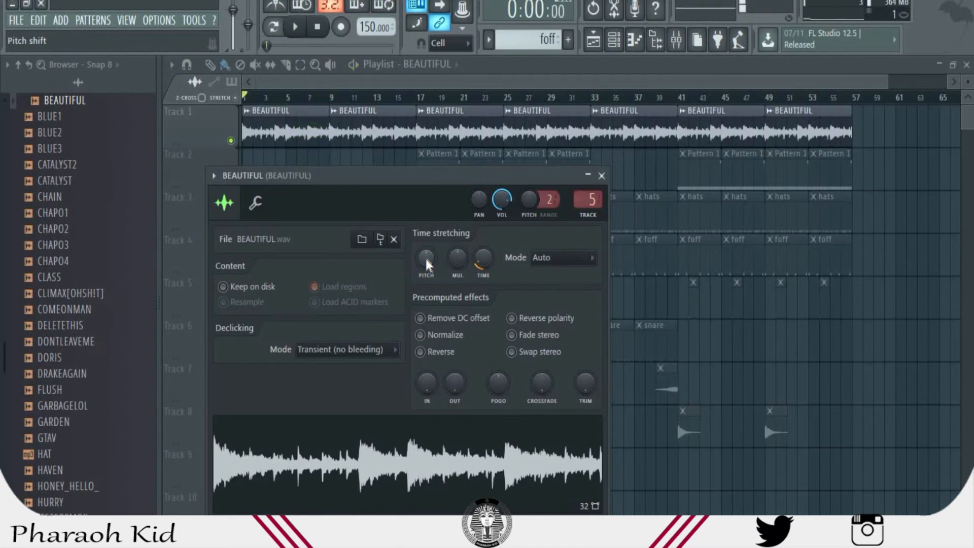
- Raise the BEAUTIFUL sample's time-stretching pitch shift back up and play Track 1 to compare
{"action": "left_click_drag", "start_coordinate": [425, 259], "coordinate": [425, 215]}
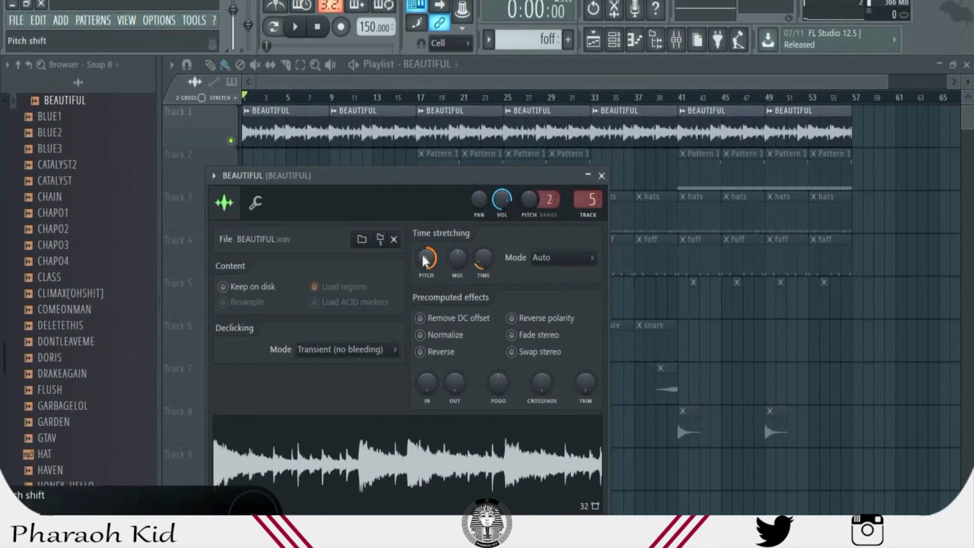
{"action": "key", "text": "space"}
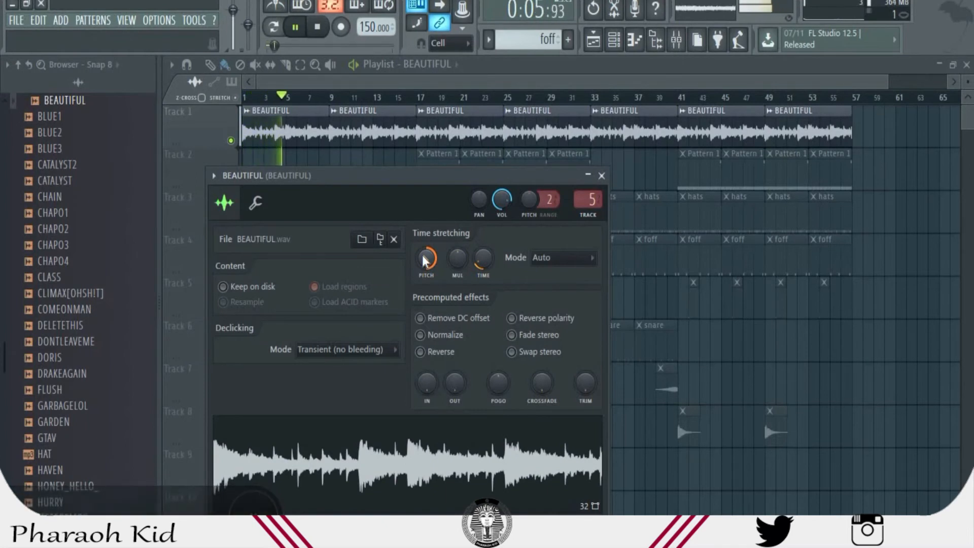
{"action": "key", "text": "space"}
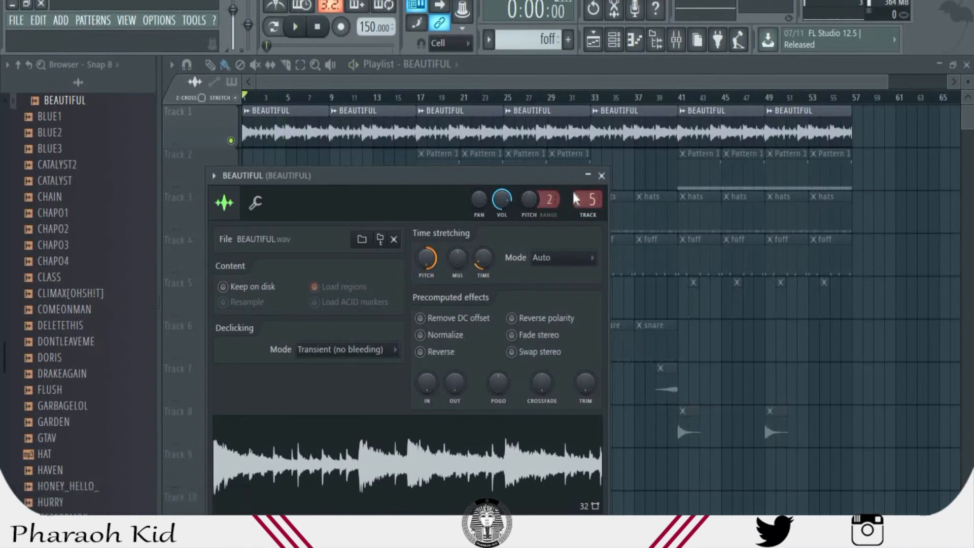
- Inspect Gross Beat on the BEAUTIFUL mixer insert, enable the effect, and play Track 1 with it from the playlist
{"action": "double_click", "coordinate": [588, 202]}
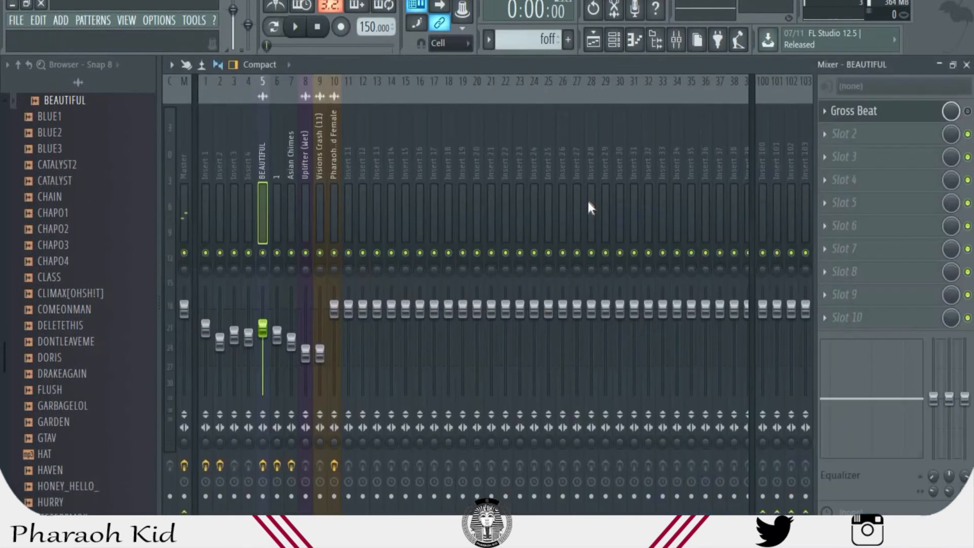
{"action": "left_click", "coordinate": [922, 118]}
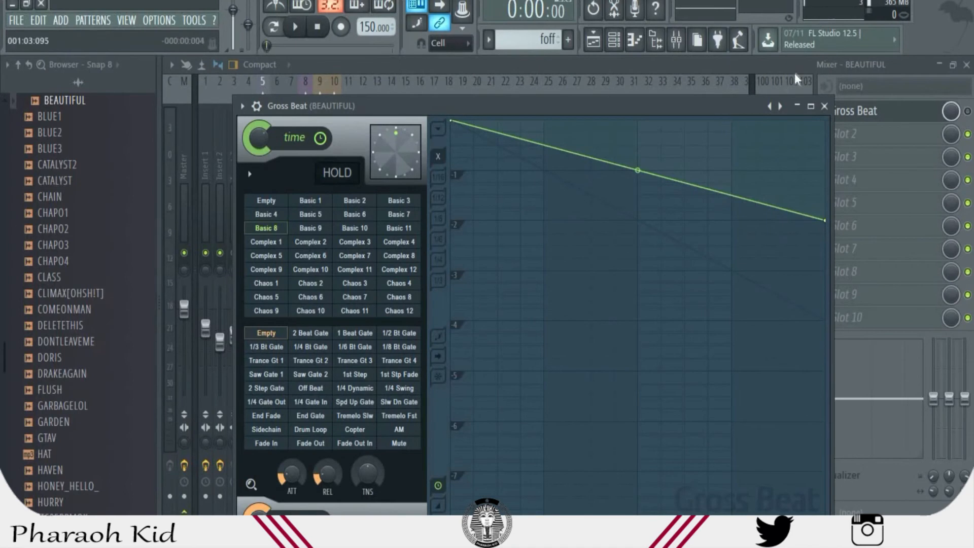
{"action": "left_click", "coordinate": [969, 111]}
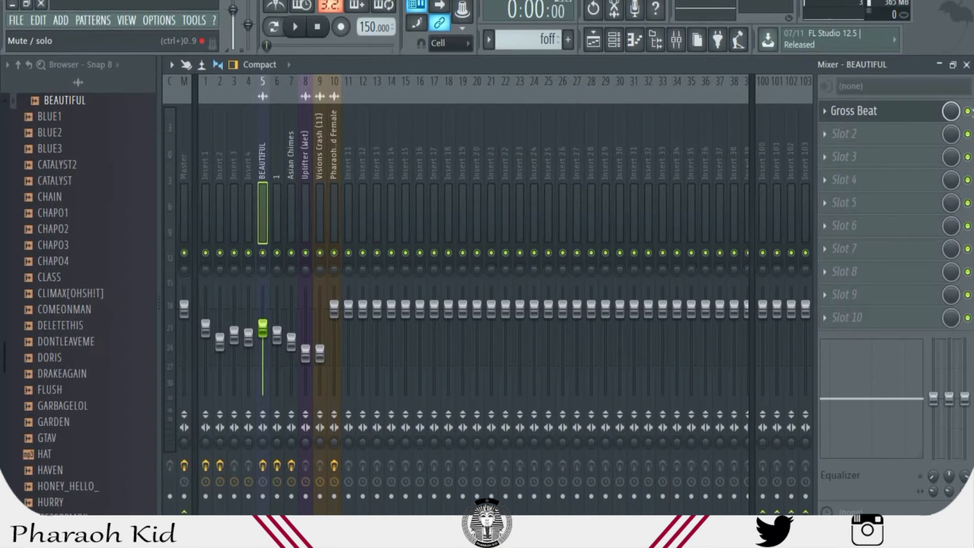
{"action": "key", "text": "space"}
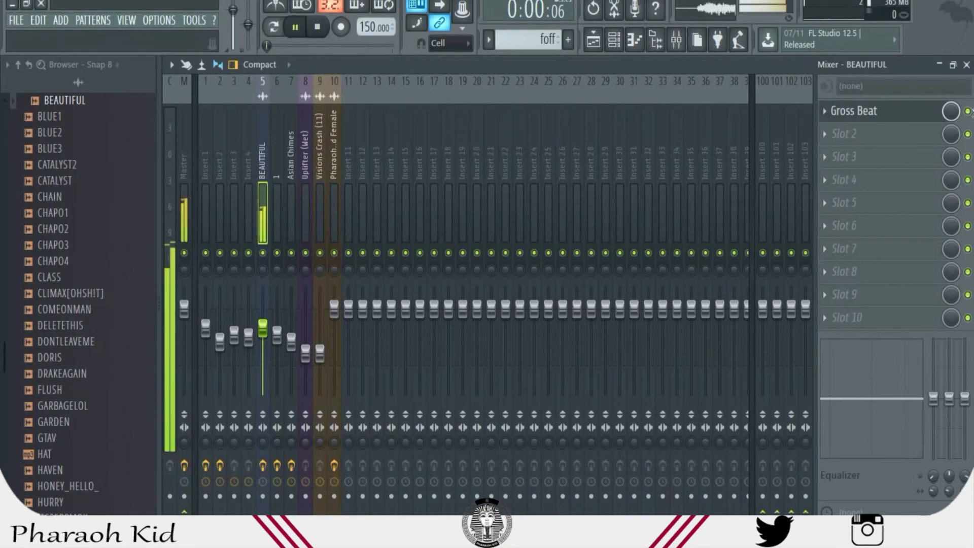
{"action": "left_click", "coordinate": [594, 45]}
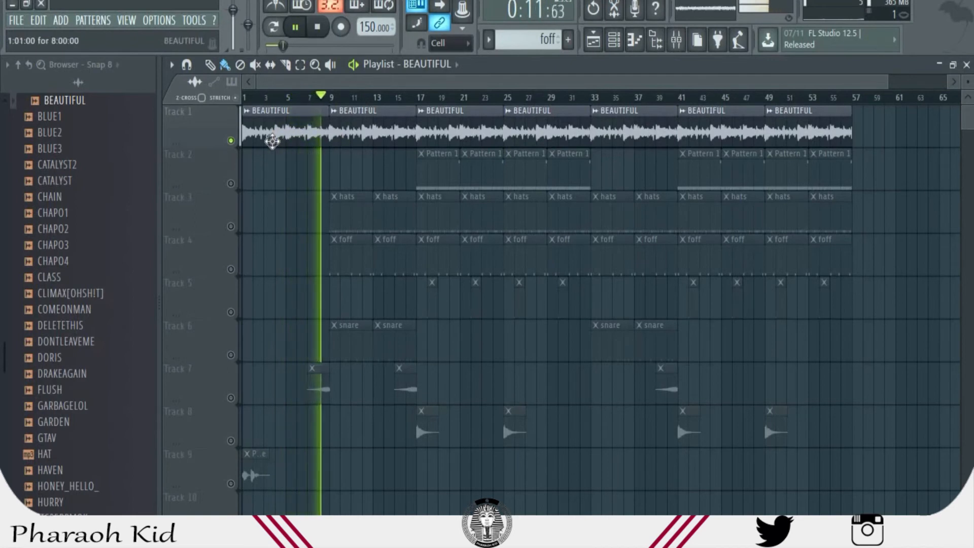
{"action": "key", "text": "space"}
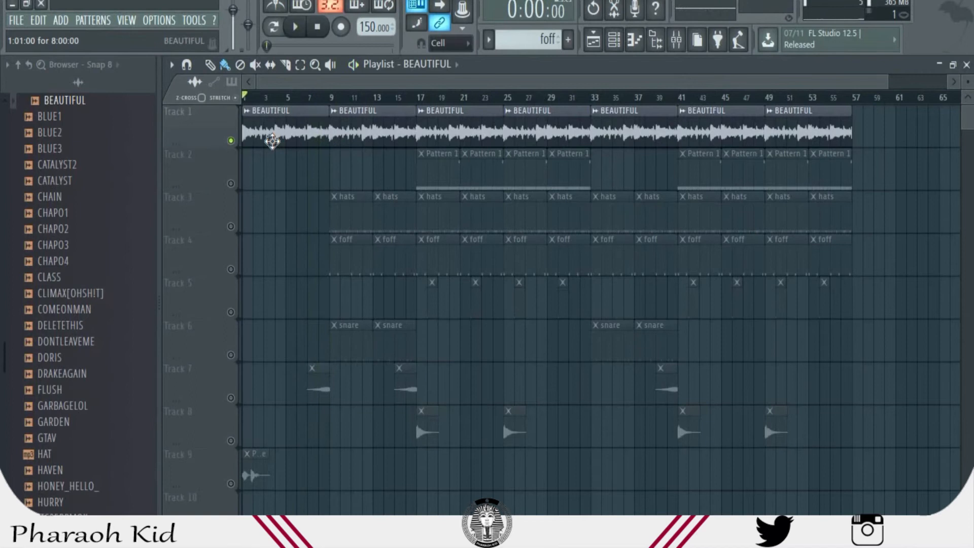
- Solo Track 2 and move the playhead to bar 17, where its first Pattern 1 clip starts
{"action": "left_click", "coordinate": [231, 183]}
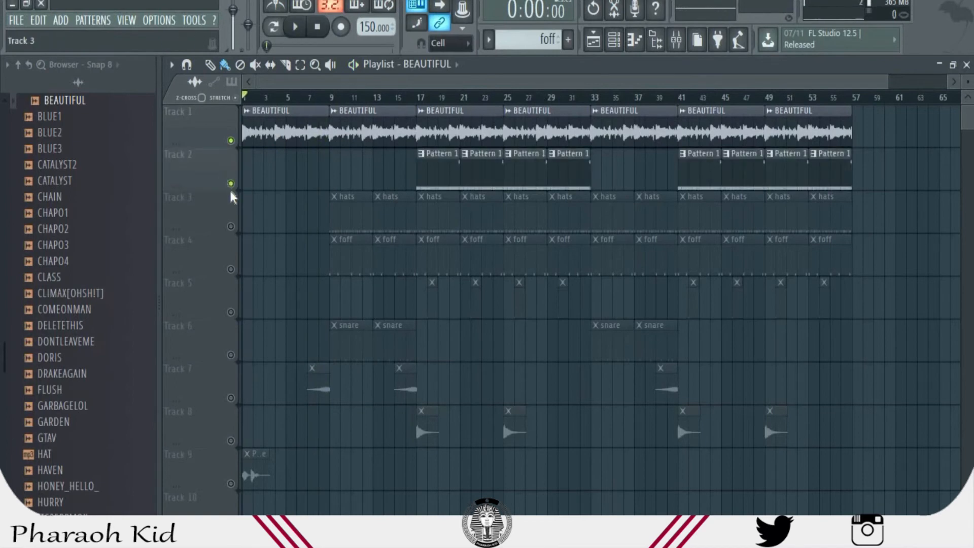
{"action": "right_click", "coordinate": [230, 183]}
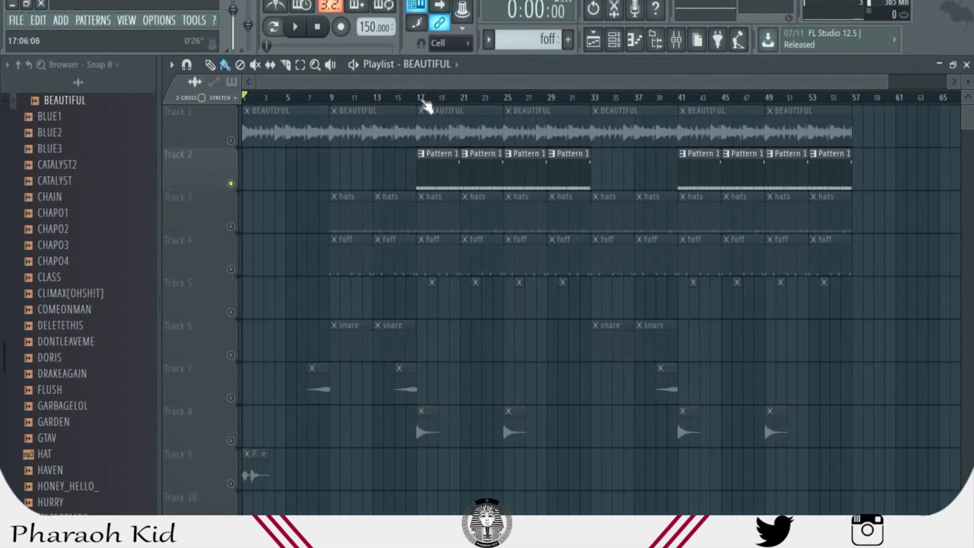
{"action": "left_click", "coordinate": [423, 100]}
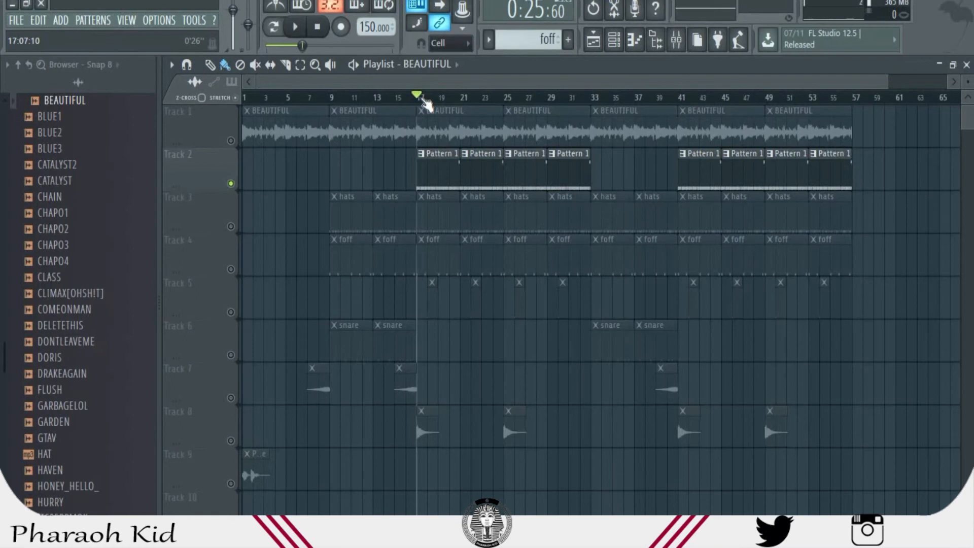
- Play the soloed Track 2 from bar 17, and audition the Track 3 hats in solo from the same bar
{"action": "key", "text": "space"}
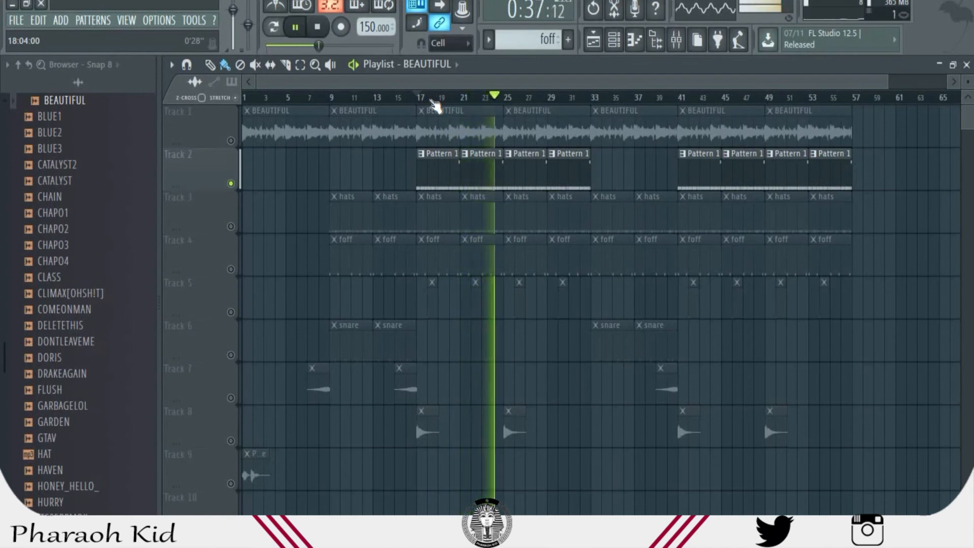
{"action": "key", "text": "space"}
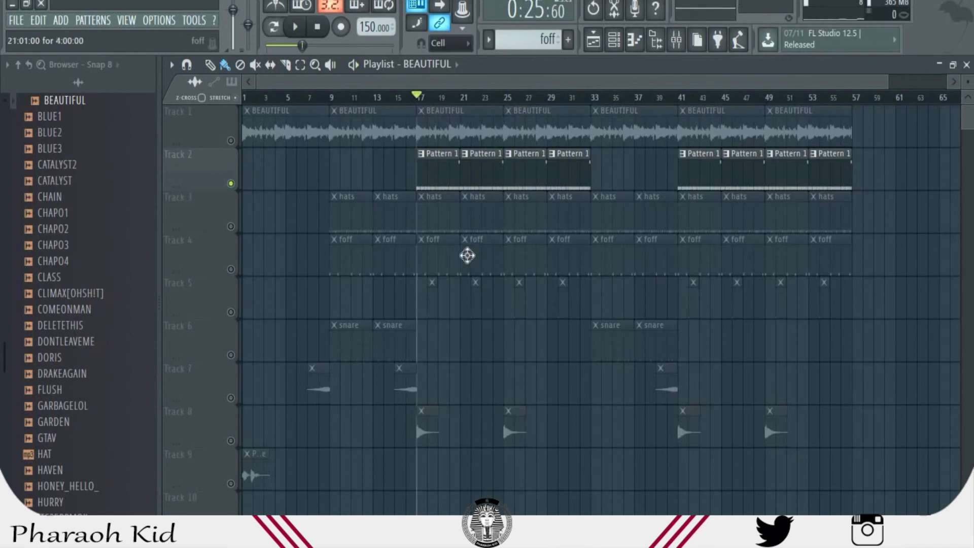
{"action": "right_click", "coordinate": [230, 226]}
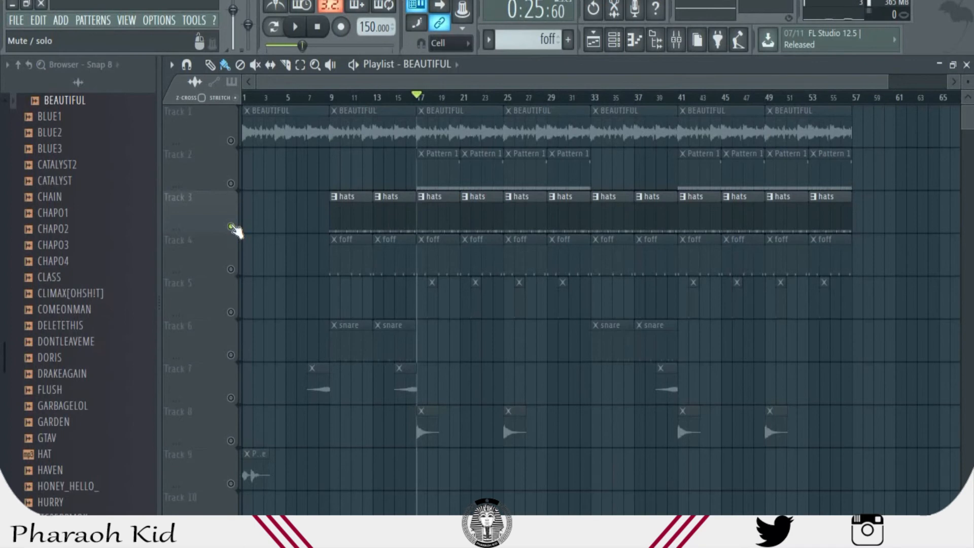
{"action": "key", "text": "space"}
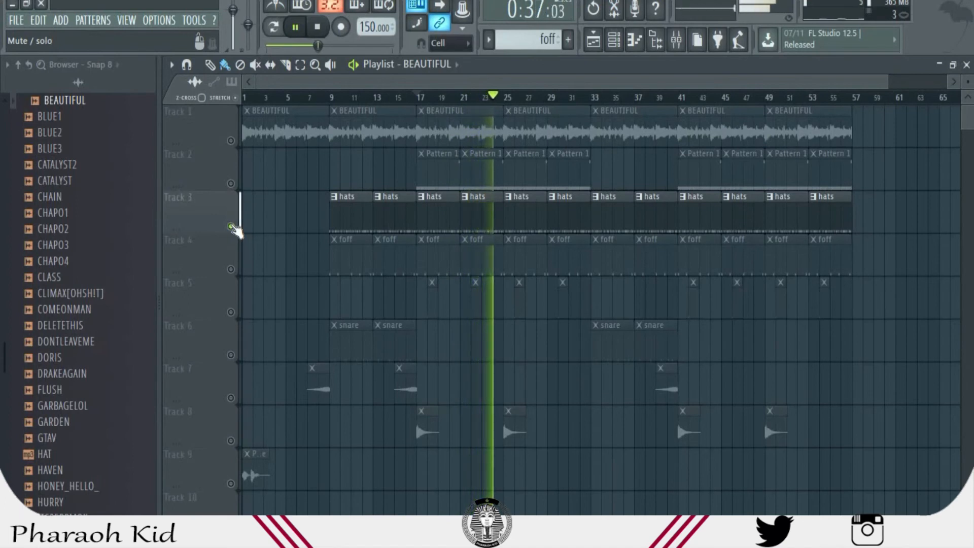
{"action": "key", "text": "space"}
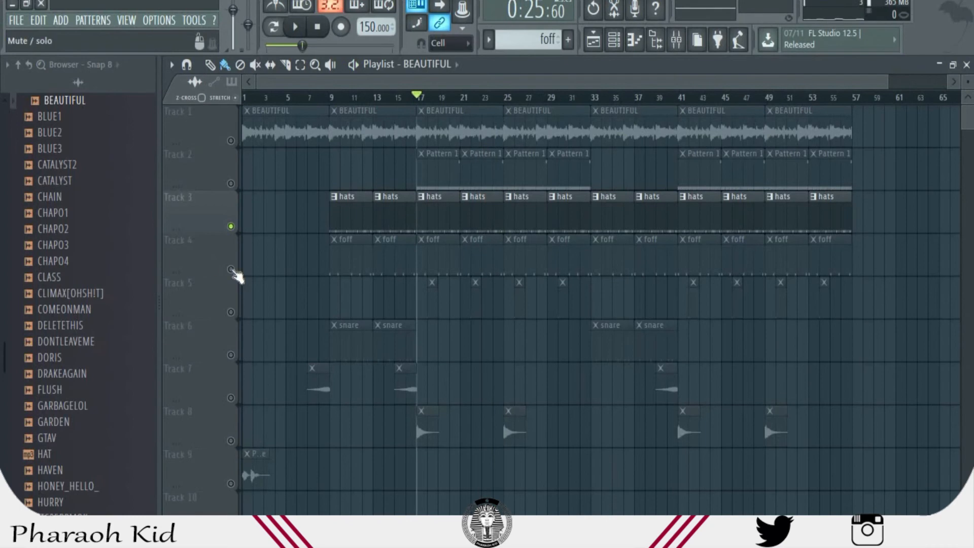
- Solo Track 4 and play its foff clips from bar 17
{"action": "right_click", "coordinate": [231, 270]}
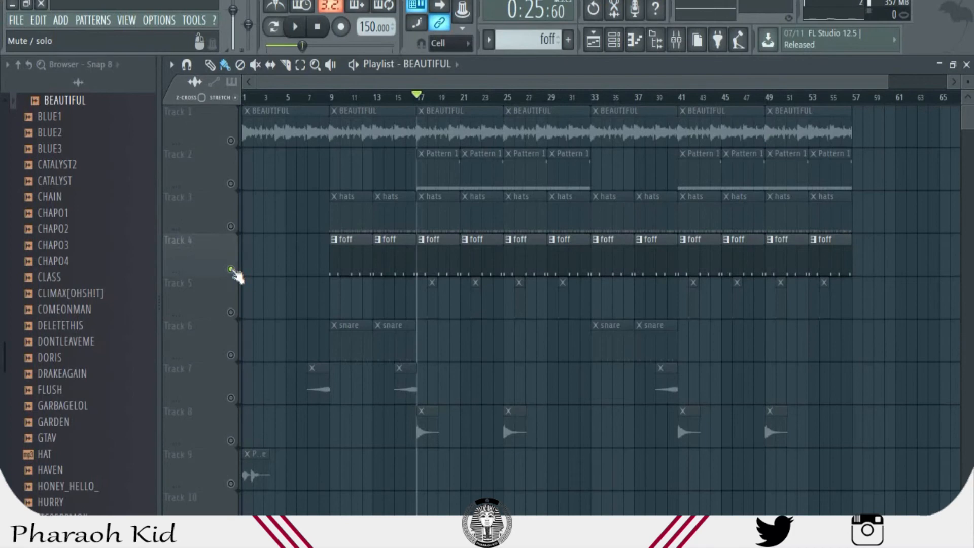
{"action": "key", "text": "space"}
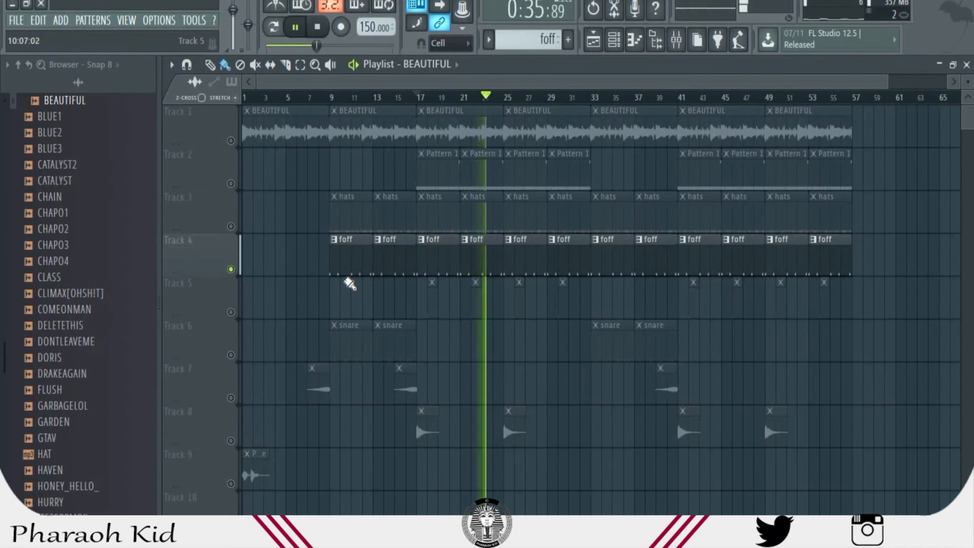
{"action": "key", "text": "space"}
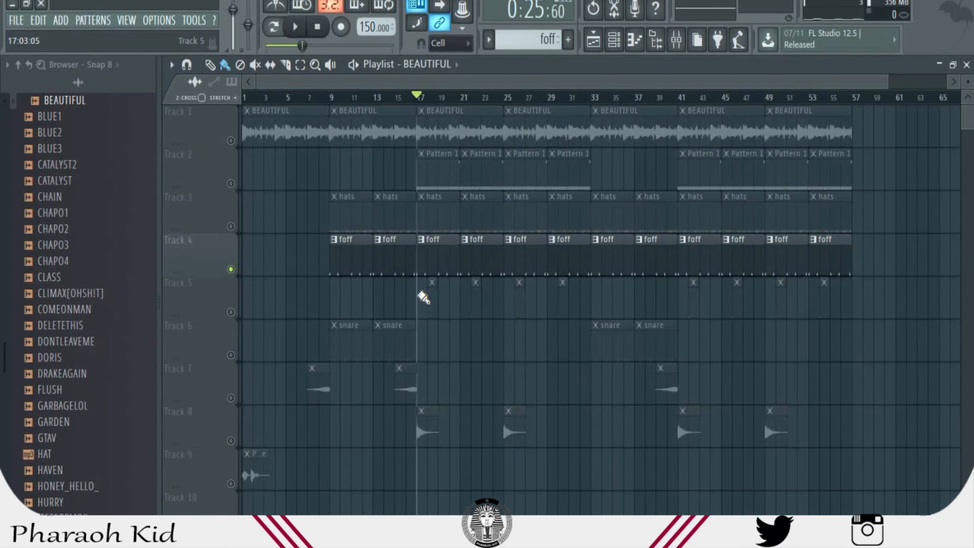
- Inspect the foff pattern's notes and the Fruity Reeverb 2 effect on channel 1's mixer insert, and return to the playlist
{"action": "double_click", "coordinate": [435, 261]}
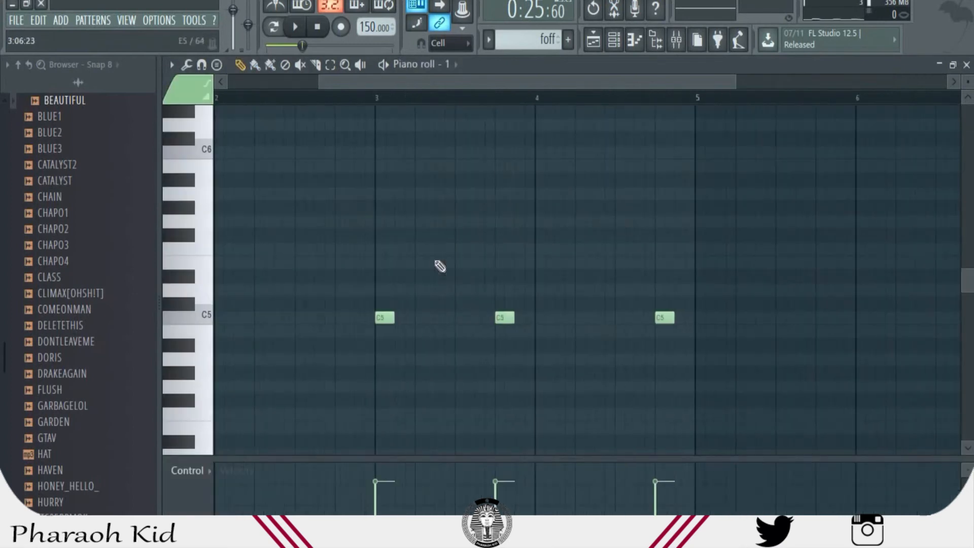
{"action": "left_click", "coordinate": [614, 40]}
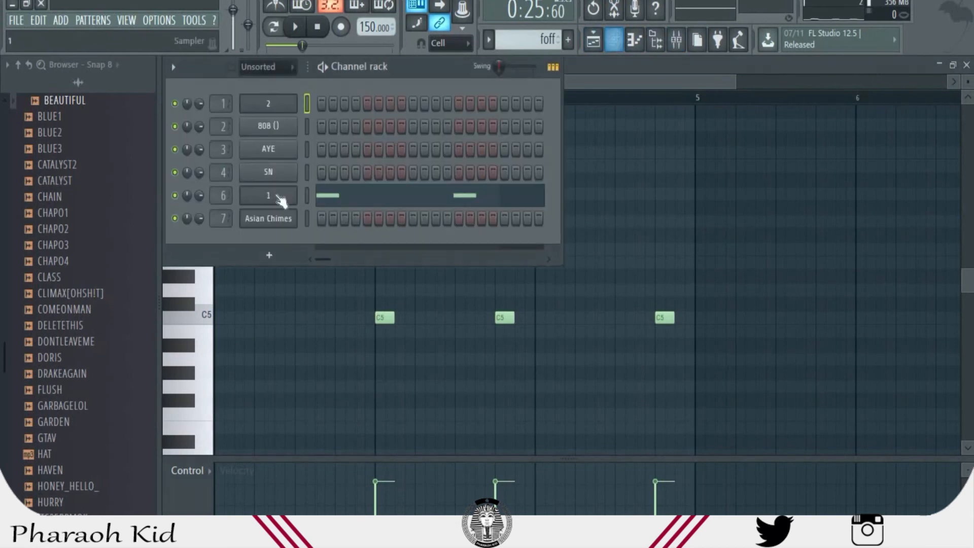
{"action": "left_click", "coordinate": [223, 196]}
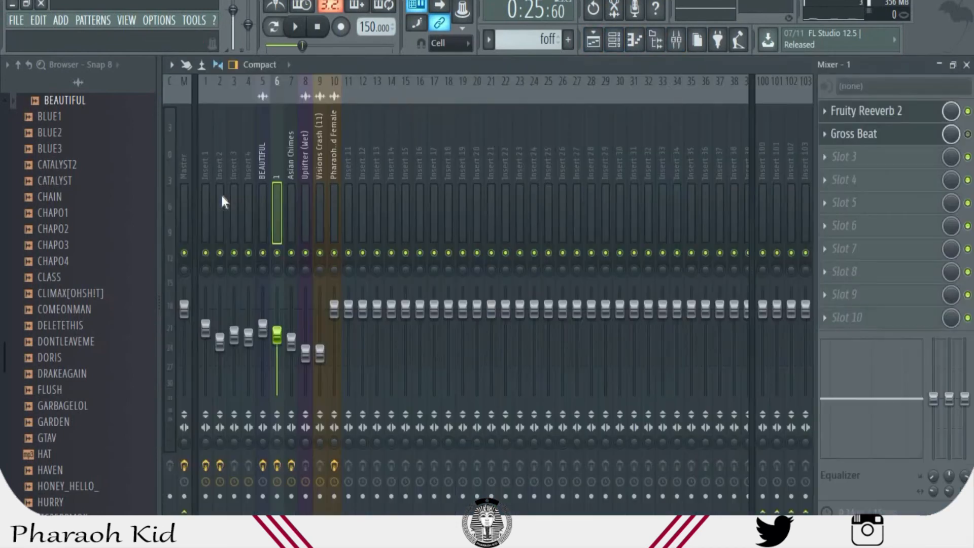
{"action": "left_click", "coordinate": [891, 119]}
{"action": "left_click", "coordinate": [890, 121]}
{"action": "left_click", "coordinate": [890, 121]}
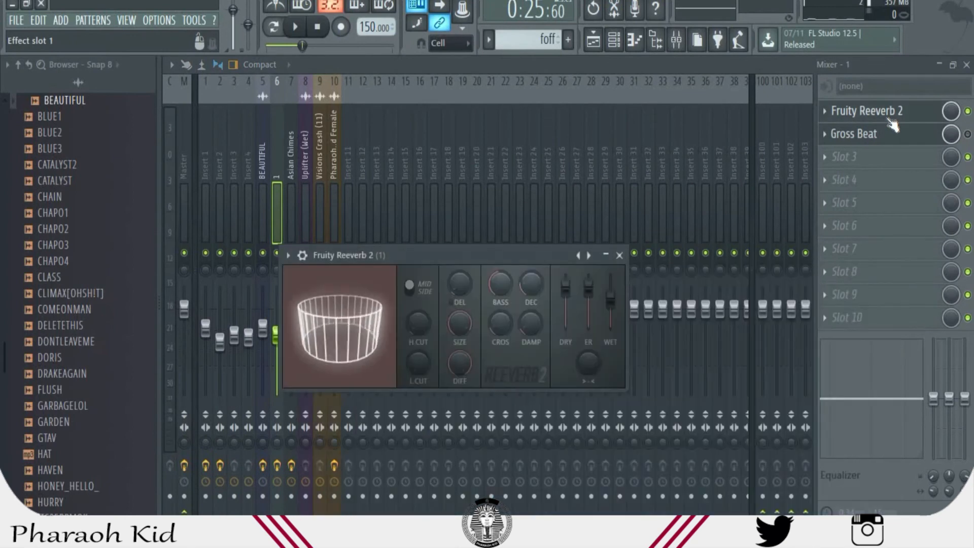
{"action": "left_click", "coordinate": [593, 40]}
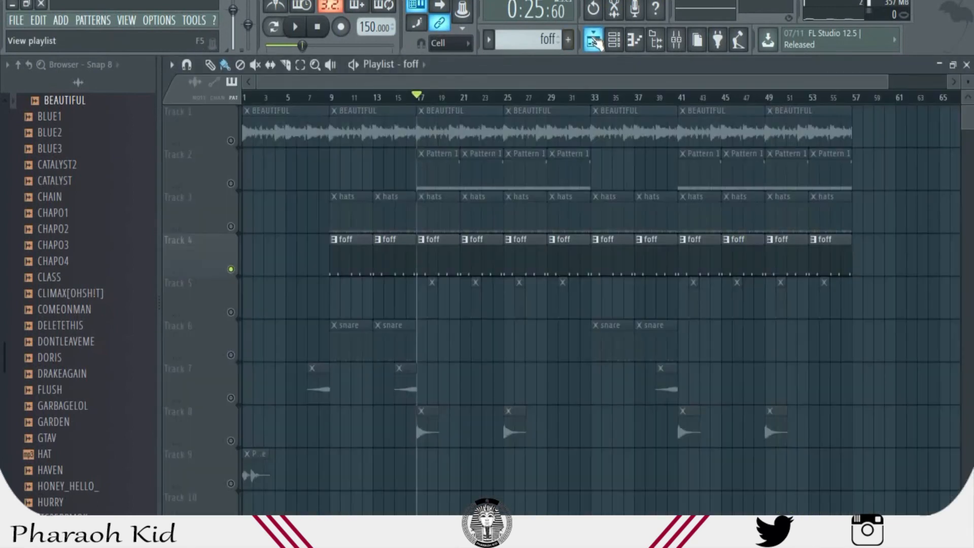
- Solo Track 5 and play its short clips twice from bar 17
{"action": "left_click", "coordinate": [231, 313]}
{"action": "right_click", "coordinate": [232, 269]}
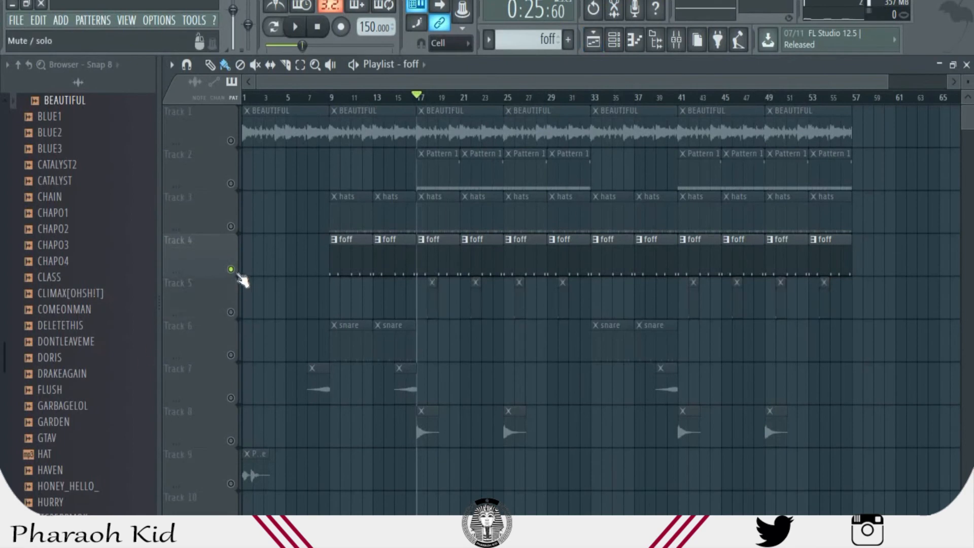
{"action": "left_click", "coordinate": [237, 320]}
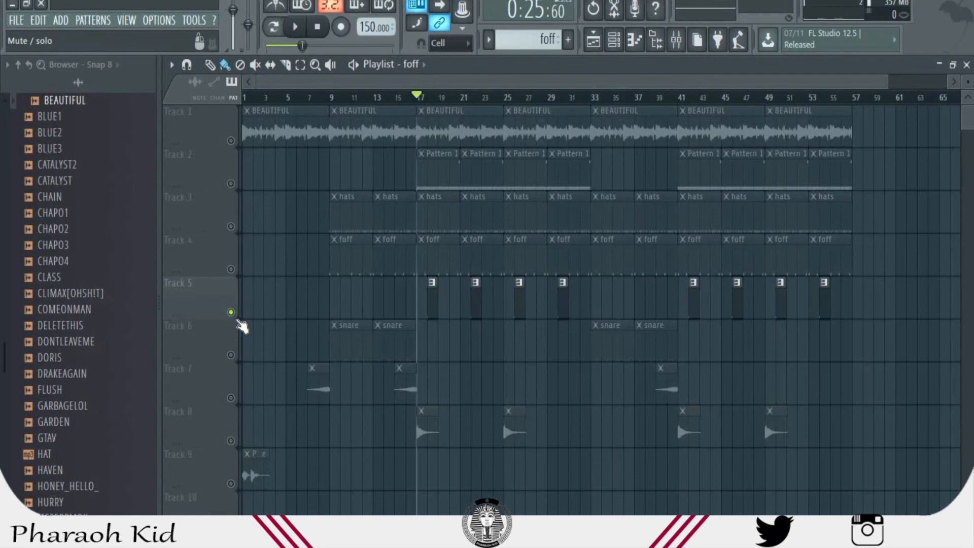
{"action": "key", "text": "space"}
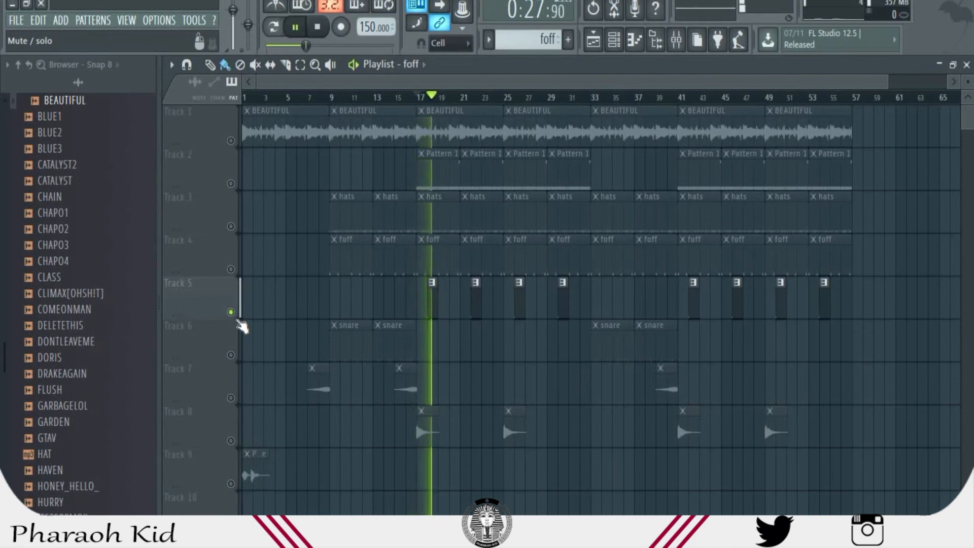
{"action": "key", "text": "space"}
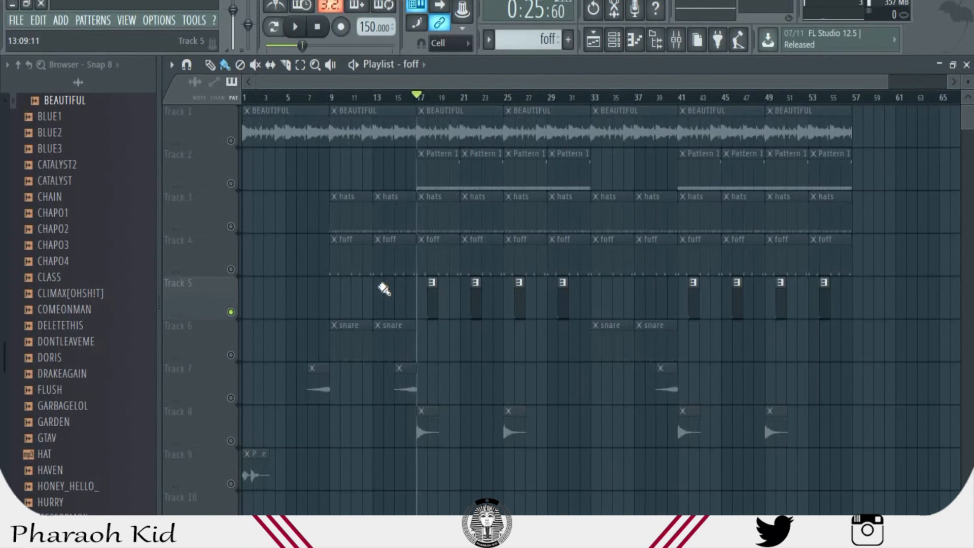
{"action": "key", "text": "space"}
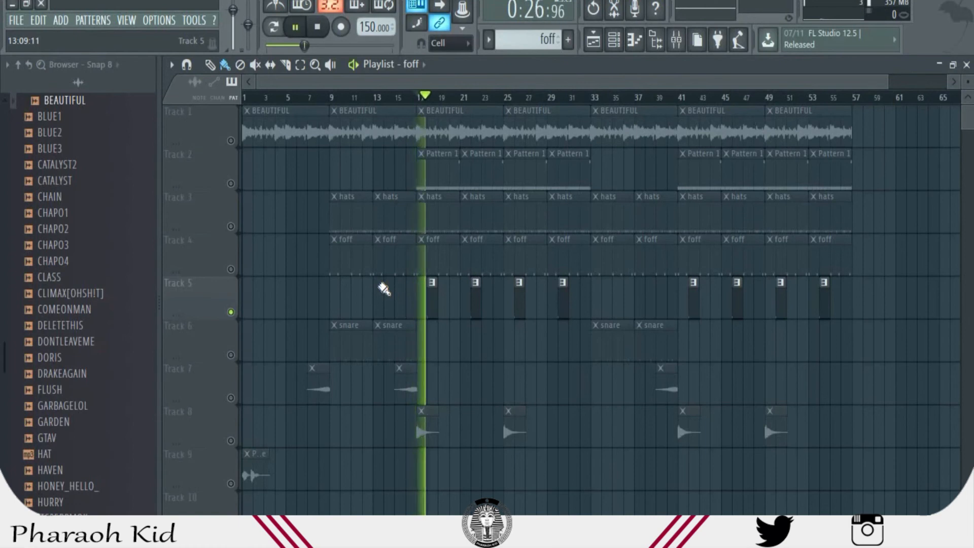
{"action": "key", "text": "space"}
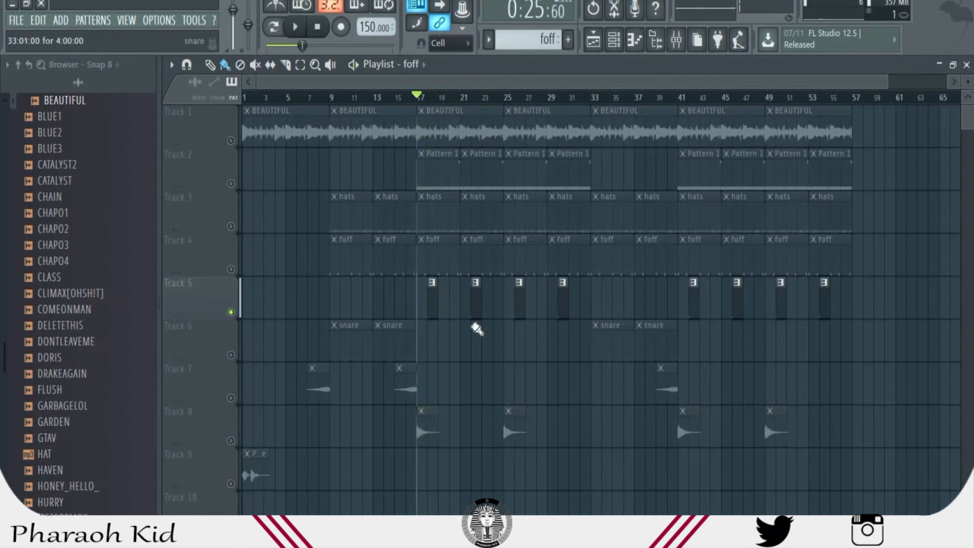
- Inspect the Track 5 chime pattern's notes and Fruity Reeverb 2 on the Asian Chimes mixer insert, and return to the playlist
{"action": "double_click", "coordinate": [436, 309]}
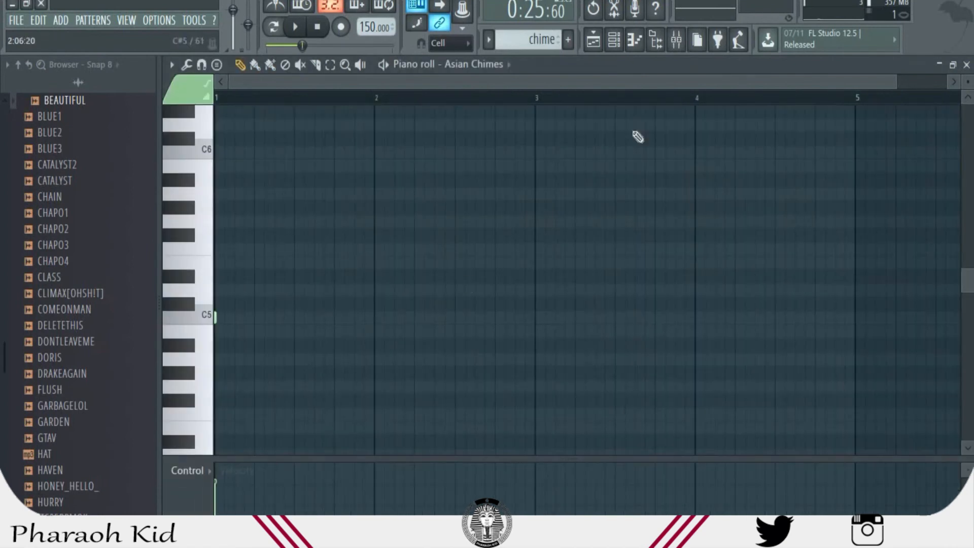
{"action": "left_click", "coordinate": [676, 39]}
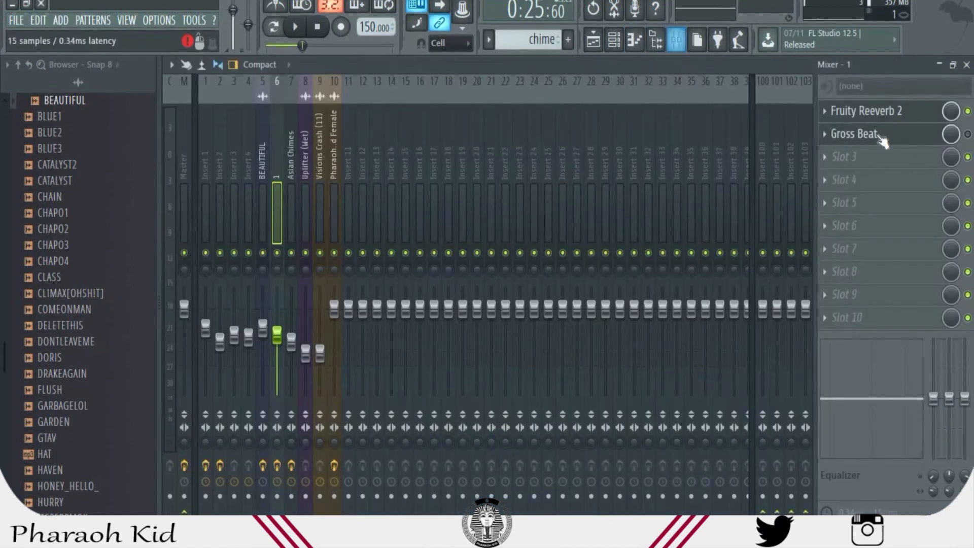
{"action": "left_click", "coordinate": [291, 171]}
{"action": "left_click", "coordinate": [843, 110]}
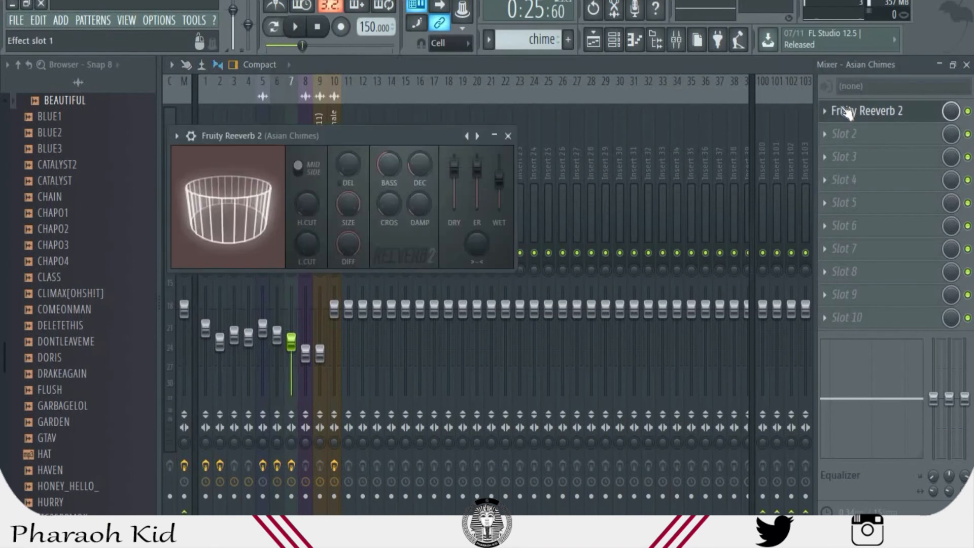
{"action": "left_click", "coordinate": [508, 135]}
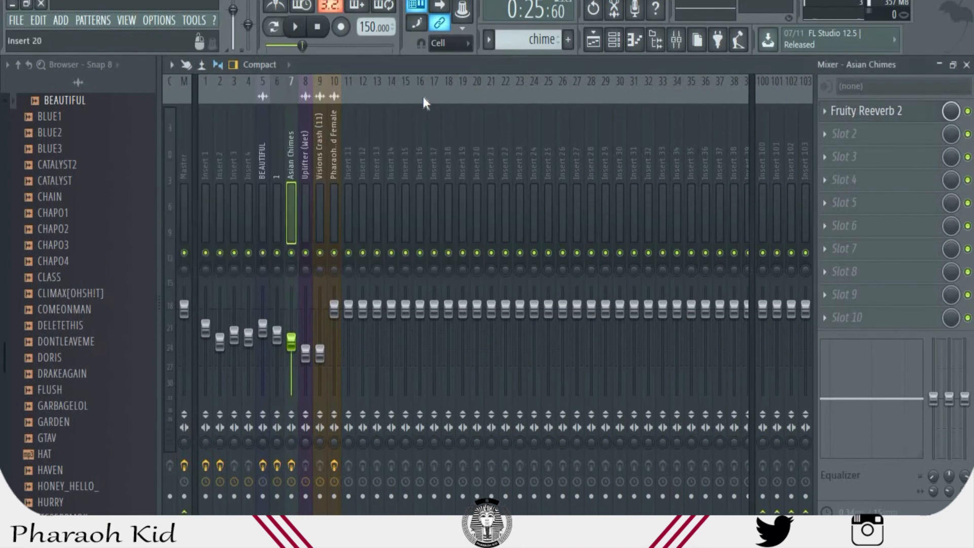
{"action": "left_click", "coordinate": [597, 40]}
{"action": "left_click", "coordinate": [596, 40]}
{"action": "left_click", "coordinate": [596, 40]}
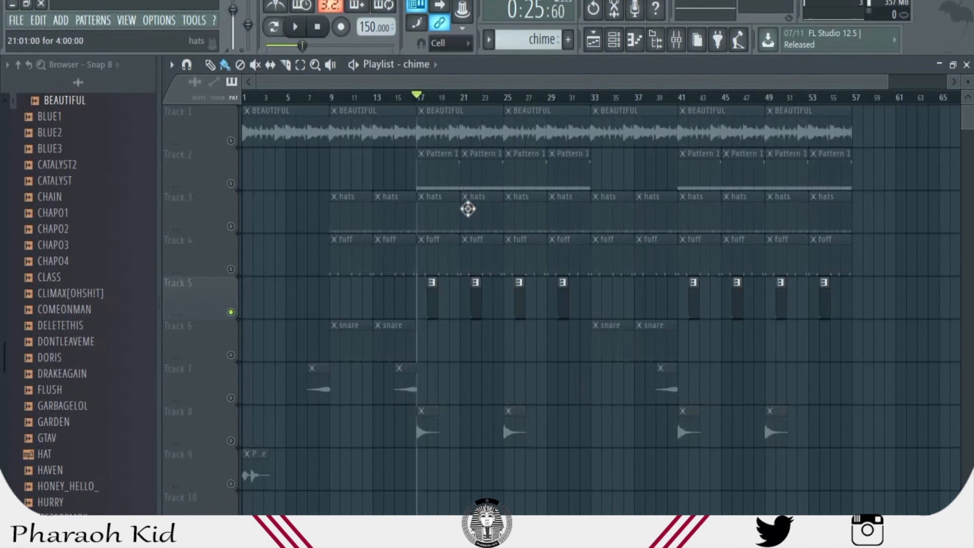
- Solo Track 7 in place of Track 5 and play its first clip from bar 7
{"action": "left_click", "coordinate": [248, 99]}
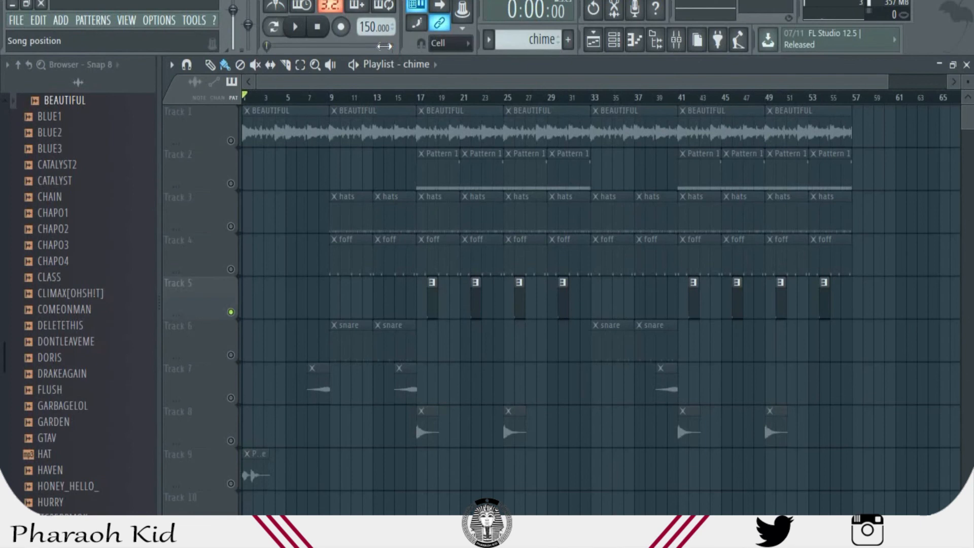
{"action": "scroll", "coordinate": [414, 418], "scroll_direction": "down", "scroll_amount": 10}
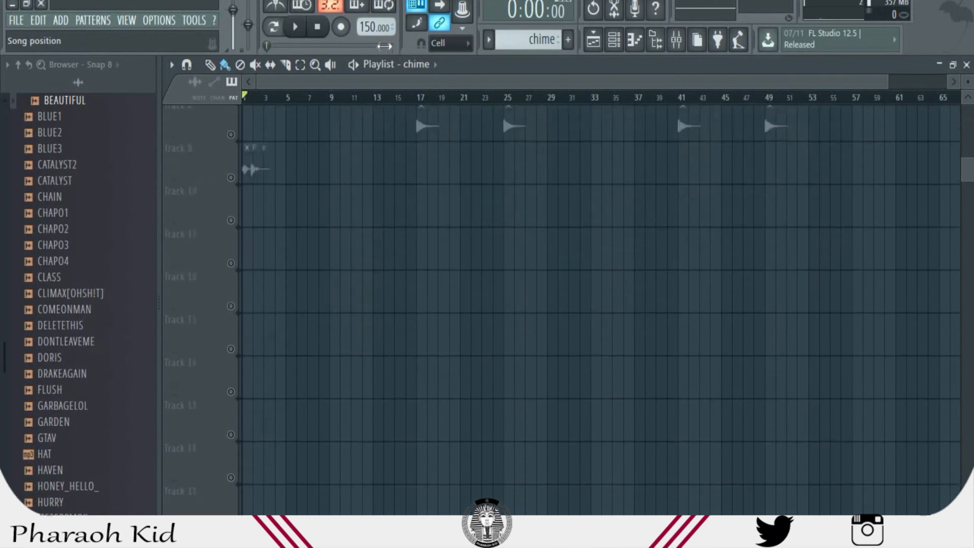
{"action": "scroll", "coordinate": [415, 416], "scroll_direction": "up", "scroll_amount": 10}
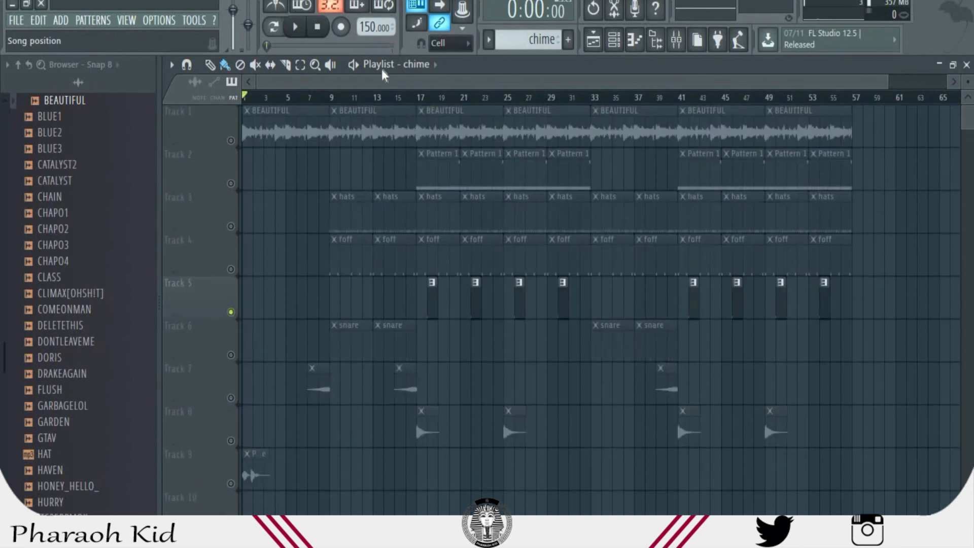
{"action": "left_click", "coordinate": [231, 312], "text": "ctrl"}
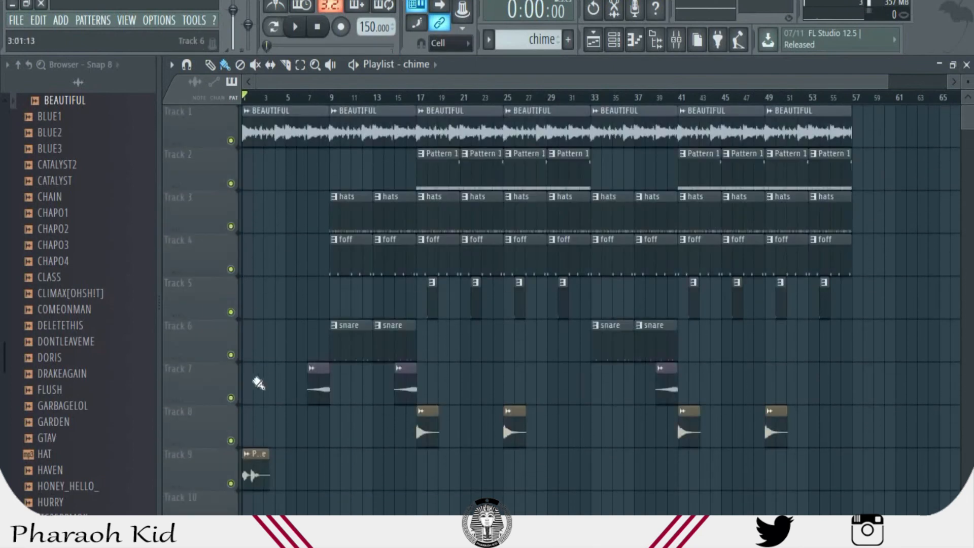
{"action": "left_click", "coordinate": [231, 398], "text": "ctrl"}
{"action": "left_click", "coordinate": [317, 101]}
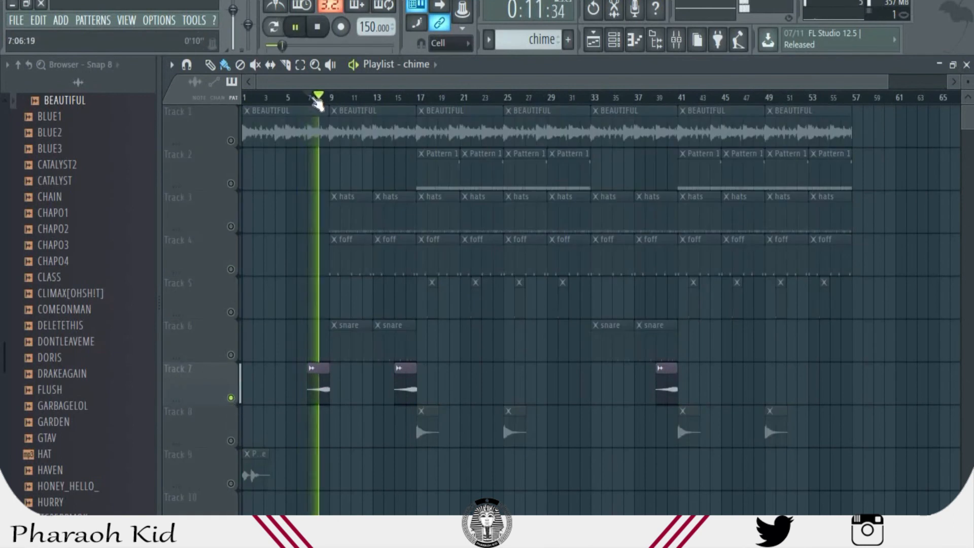
{"action": "key", "text": "space"}
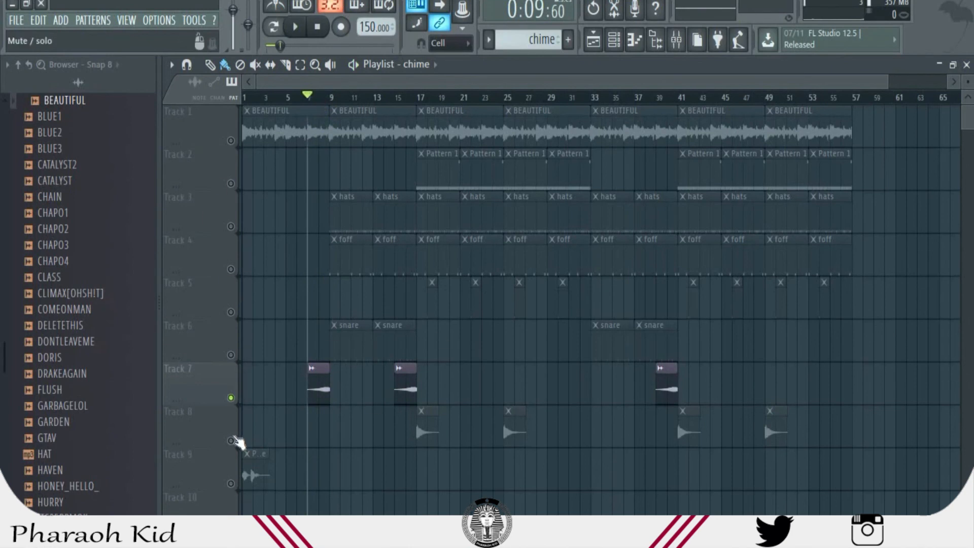
- Solo Track 8, play its first clip from bar 17, and check the mixer's insert levels
{"action": "right_click", "coordinate": [231, 440]}
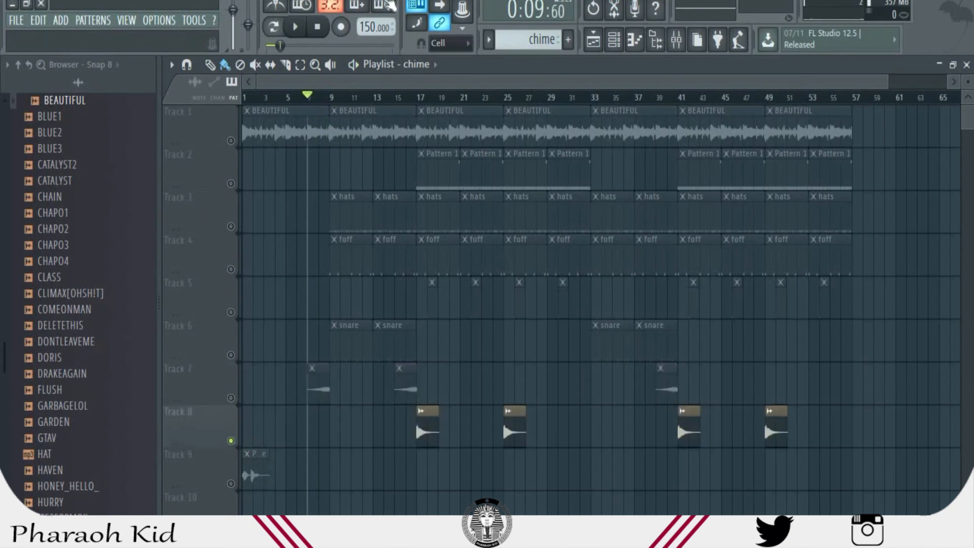
{"action": "left_click", "coordinate": [423, 98]}
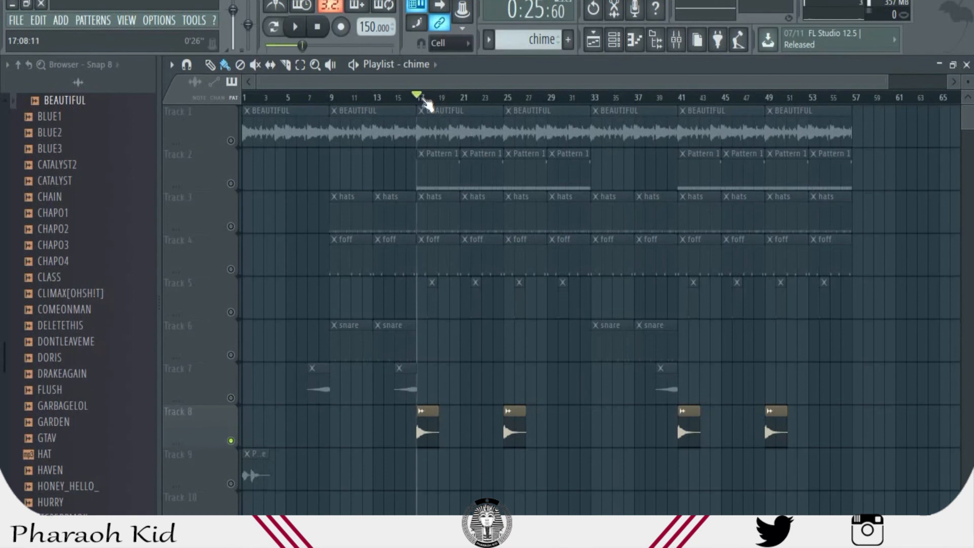
{"action": "key", "text": "space"}
{"action": "key", "text": "space"}
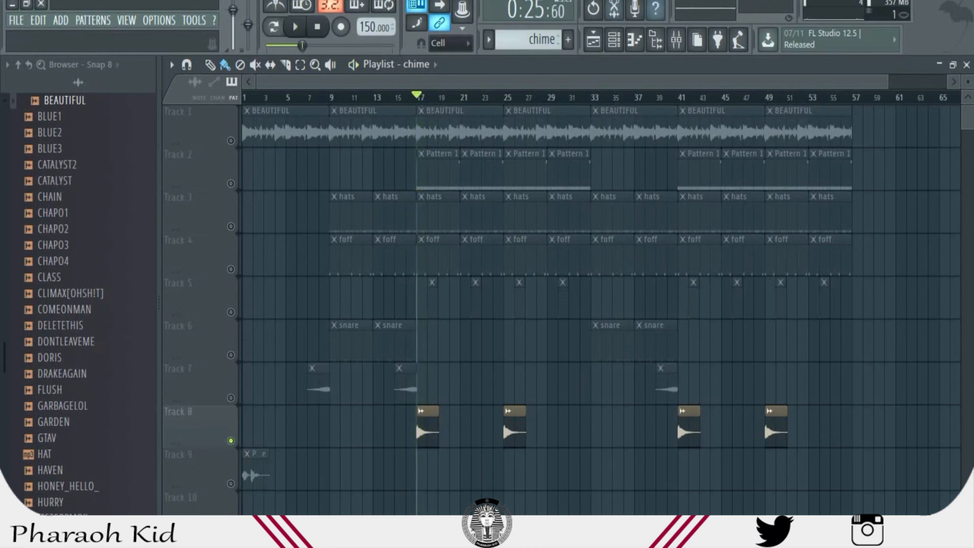
{"action": "left_click", "coordinate": [676, 39]}
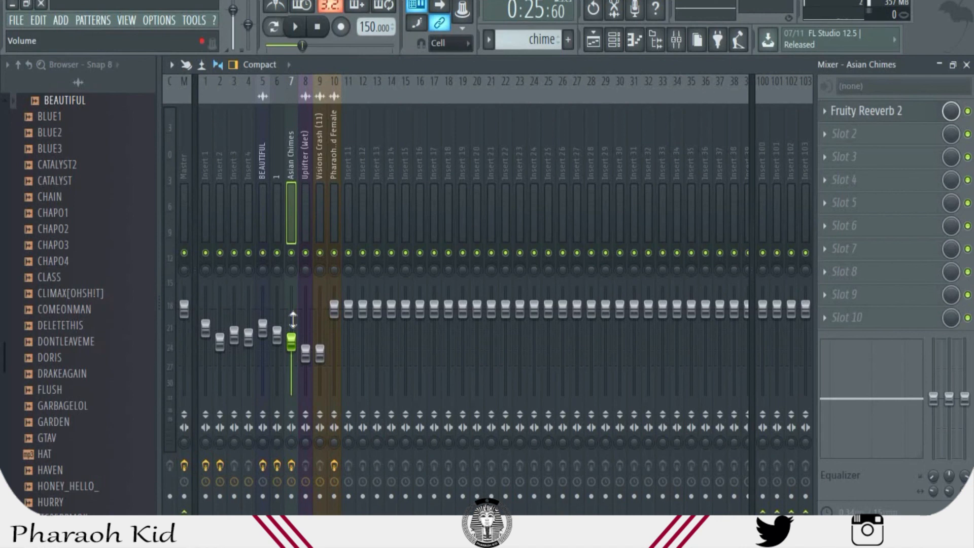
{"action": "left_click", "coordinate": [594, 39]}
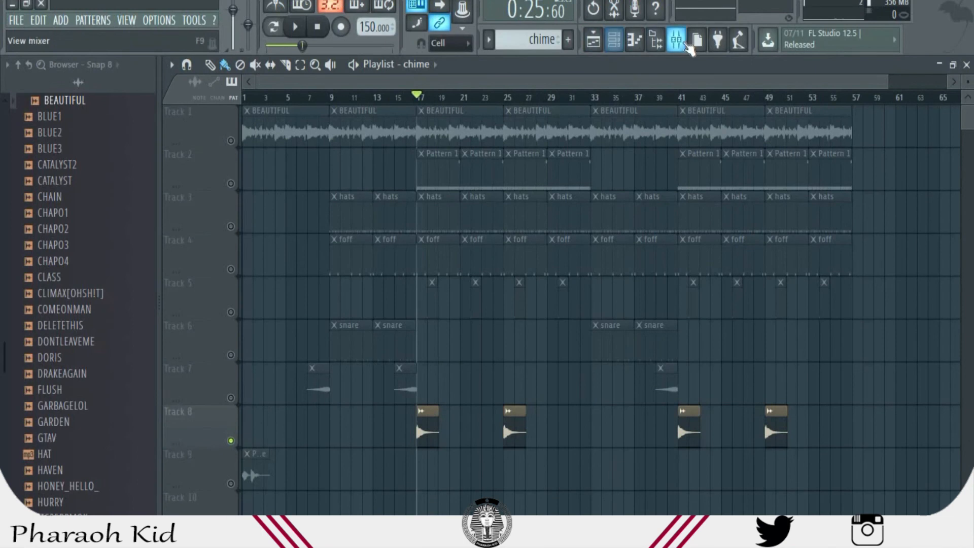
- Inspect the effects on the mixer's Master track and return to the playlist
{"action": "left_click", "coordinate": [677, 41]}
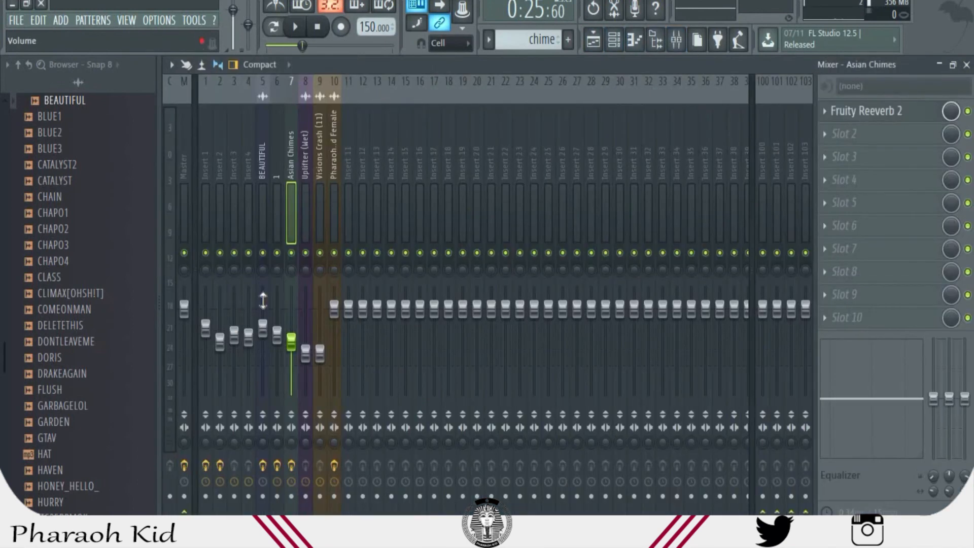
{"action": "left_click", "coordinate": [186, 182]}
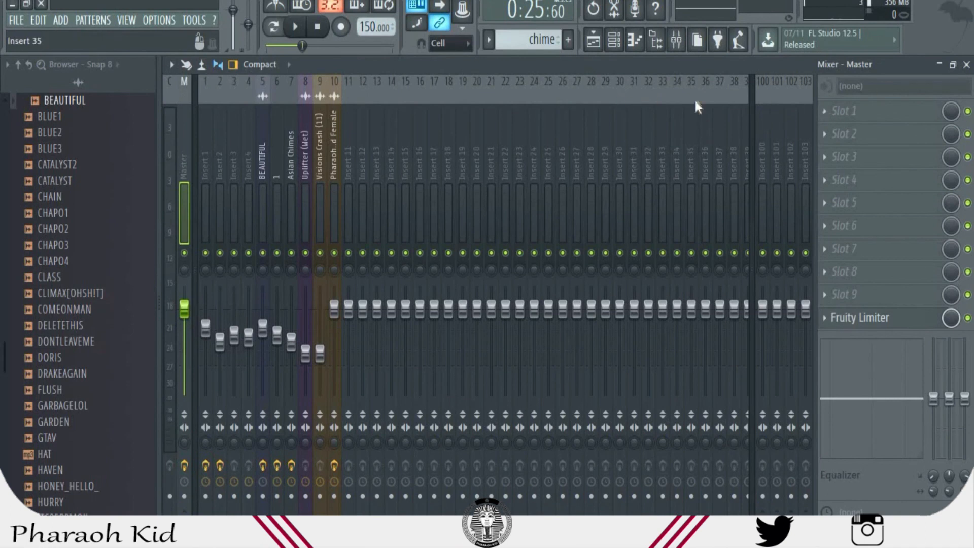
{"action": "left_click", "coordinate": [593, 41]}
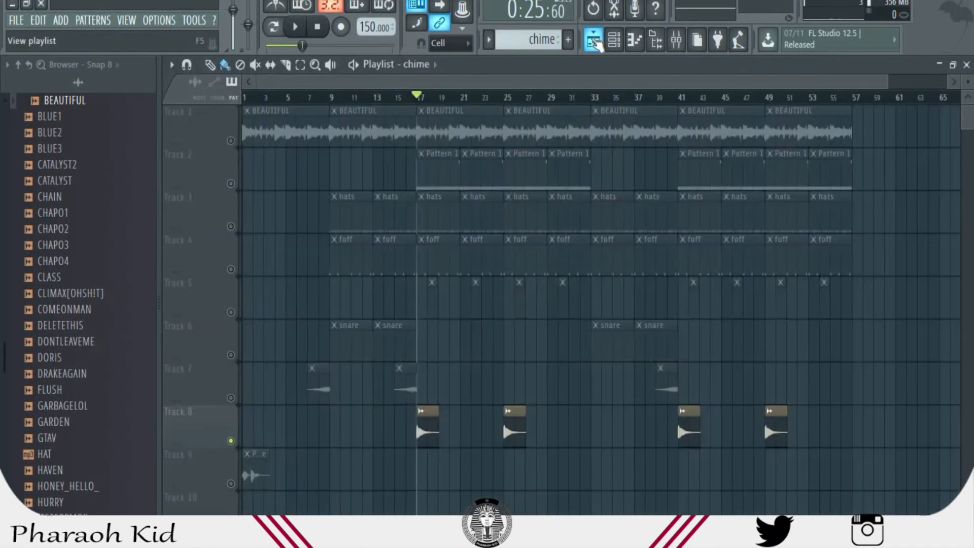
- Clear the solo so all playlist tracks are unmuted, and play the full arrangement from bar 1
{"action": "left_click", "coordinate": [231, 141]}
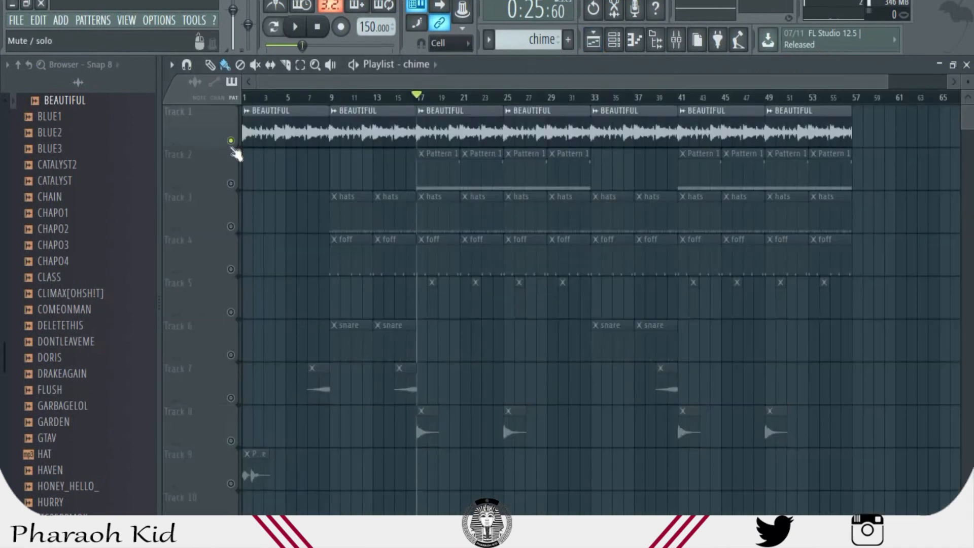
{"action": "right_click", "coordinate": [231, 142]}
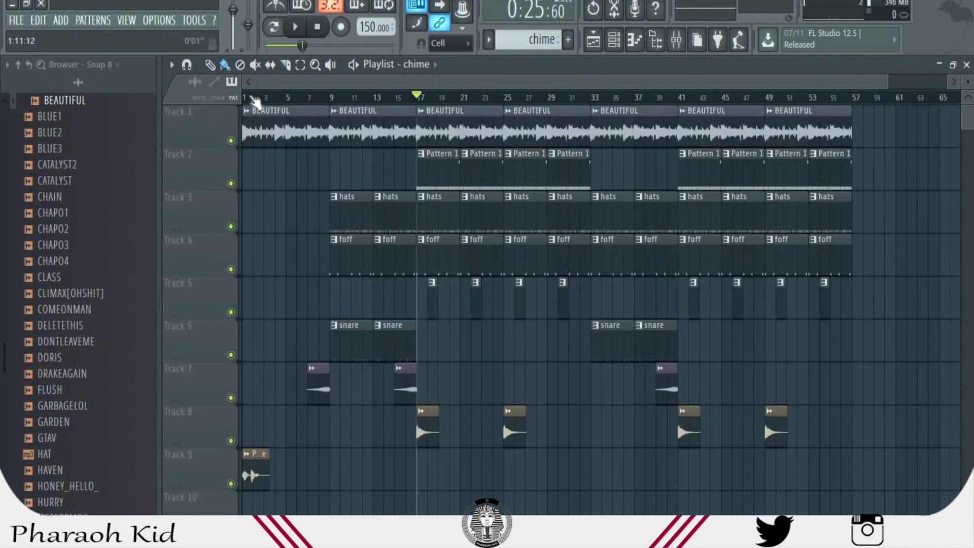
{"action": "left_click", "coordinate": [251, 97]}
{"action": "key", "text": "space"}
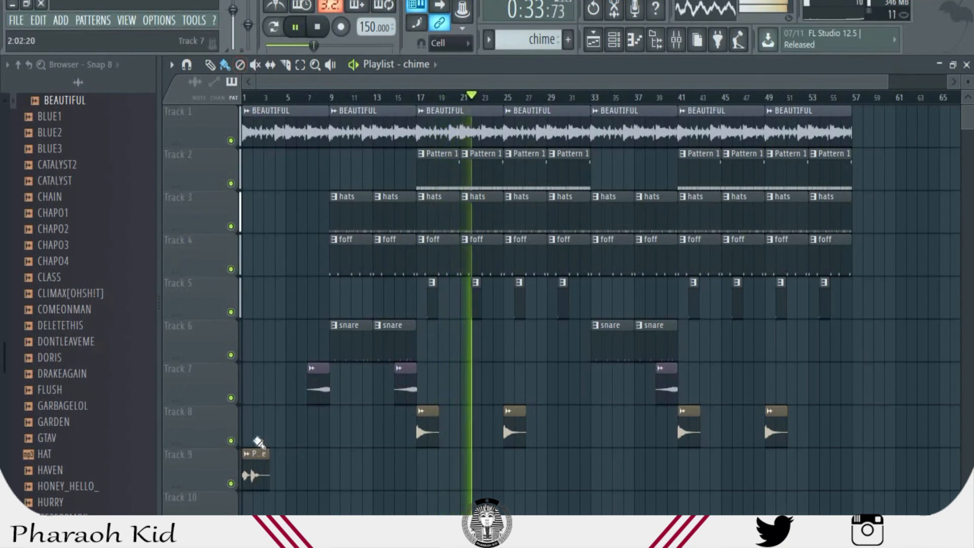
- Place copies of the Pharaohs Kid Female clip on Track 9 at about bars 31, 39 and 55, and stop playback
{"action": "left_click", "coordinate": [254, 463]}
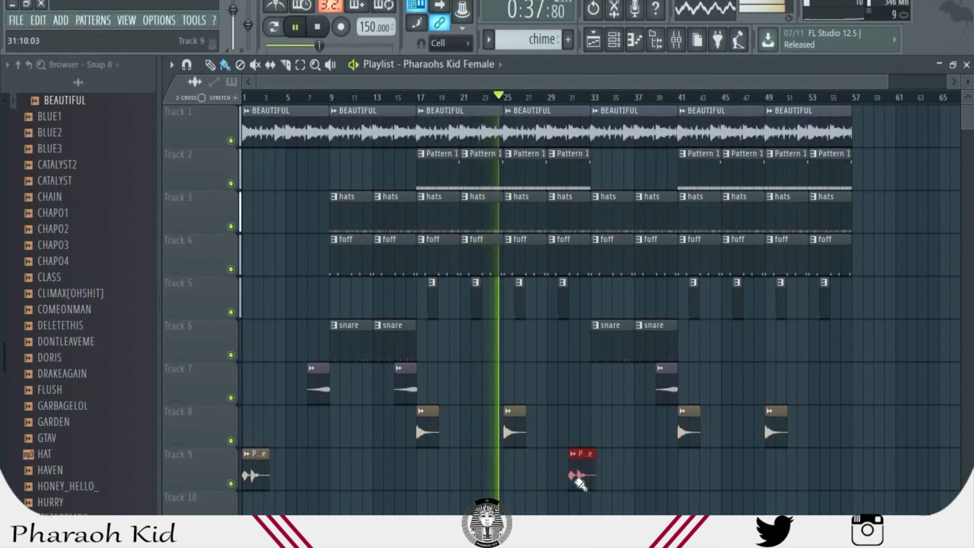
{"action": "double_click", "coordinate": [577, 479]}
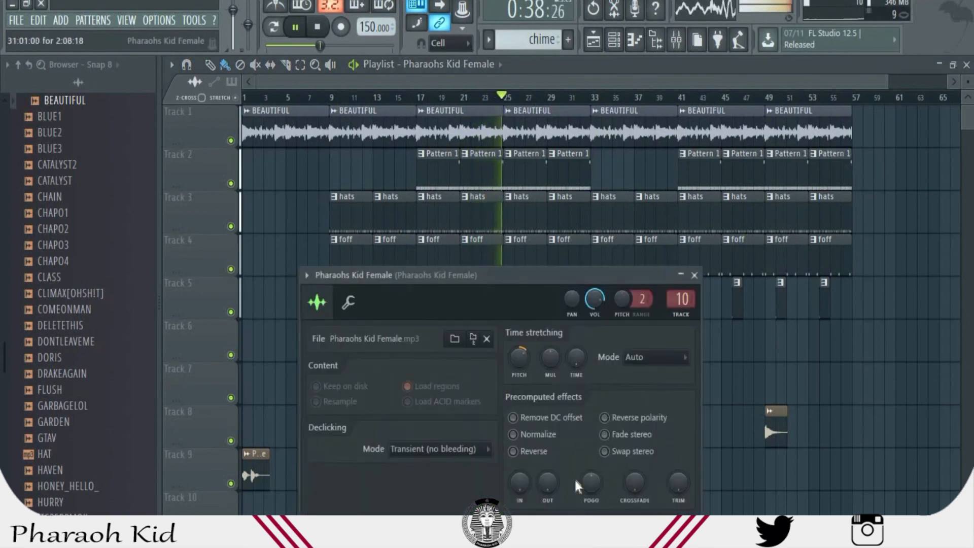
{"action": "left_click", "coordinate": [694, 275]}
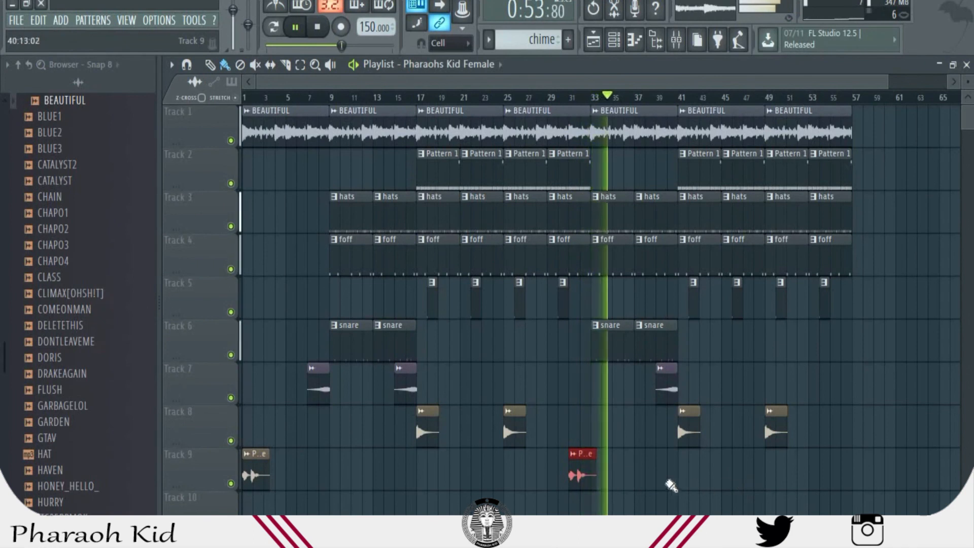
{"action": "left_click", "coordinate": [658, 477]}
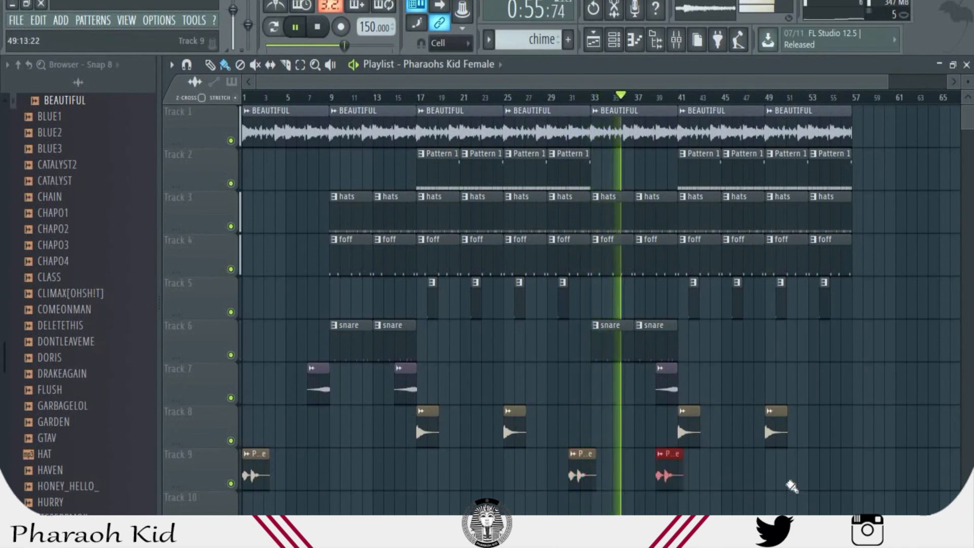
{"action": "left_click", "coordinate": [833, 469]}
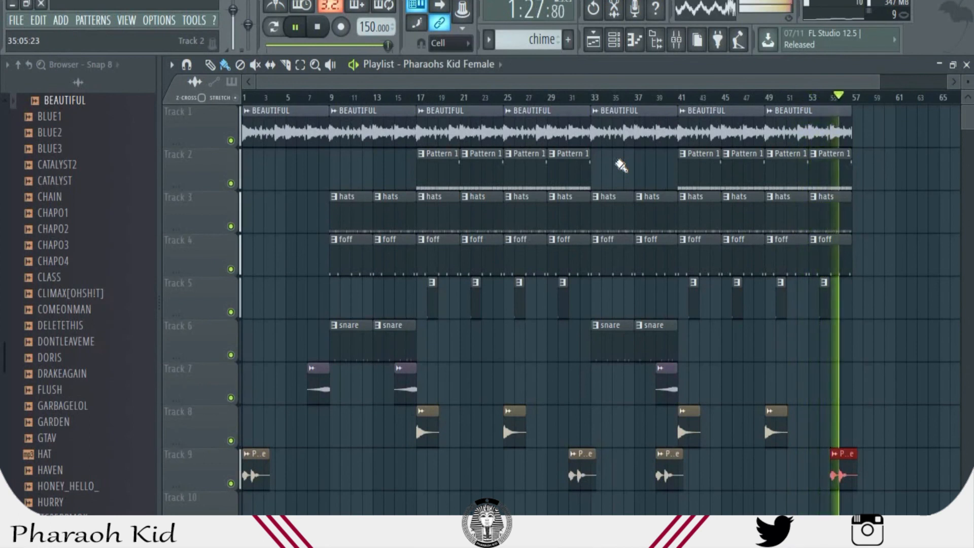
{"action": "key", "text": "space"}
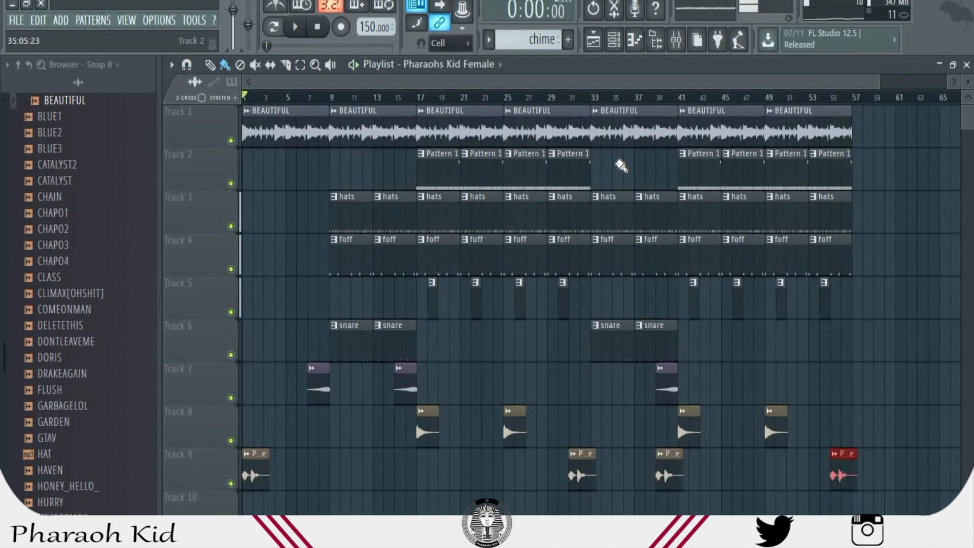